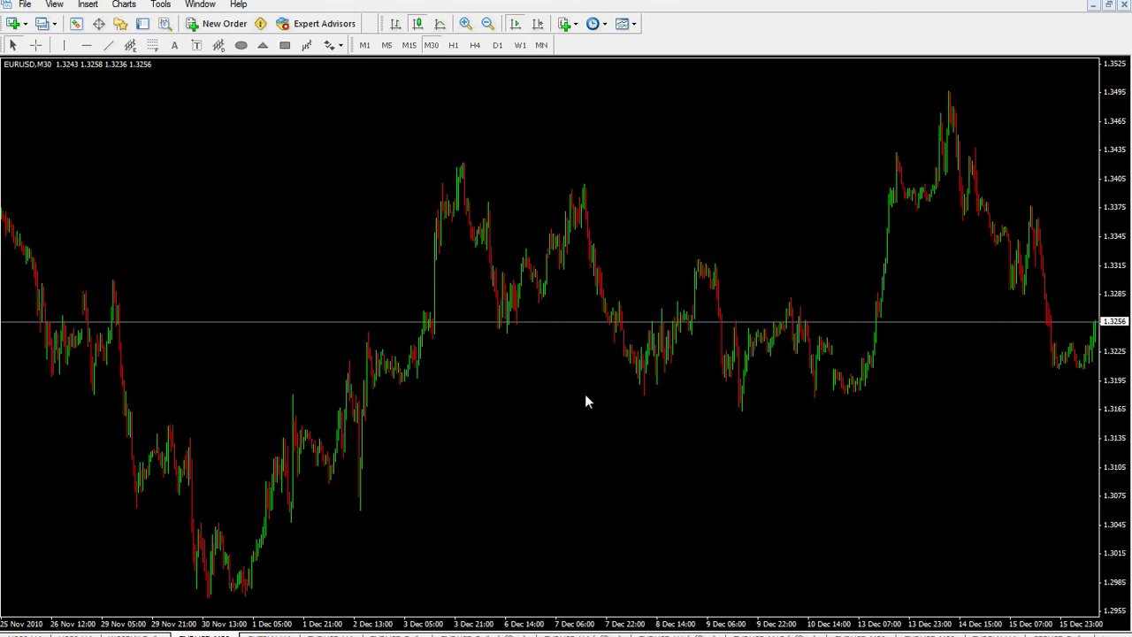
Mark the sideways range of 2–3 November 2010 on the EURUSD M30 chart with a rectangle from about 1.3995 to 1.4060
left_click_drag(590, 403, 872, 463)
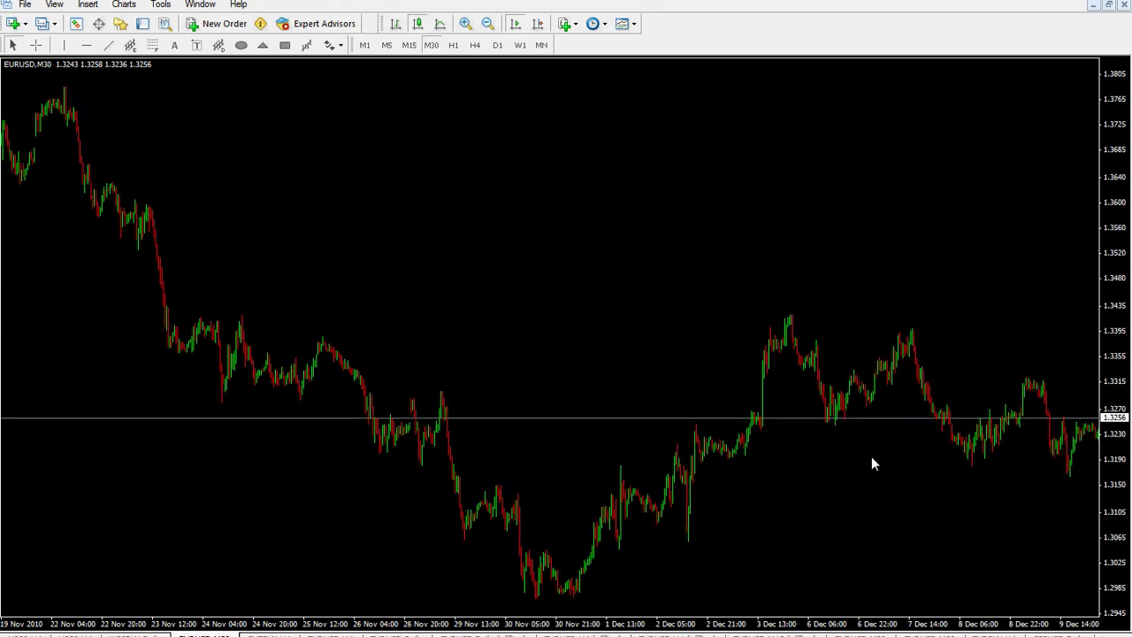
left_click_drag(453, 348, 700, 346)
left_click_drag(520, 346, 625, 346)
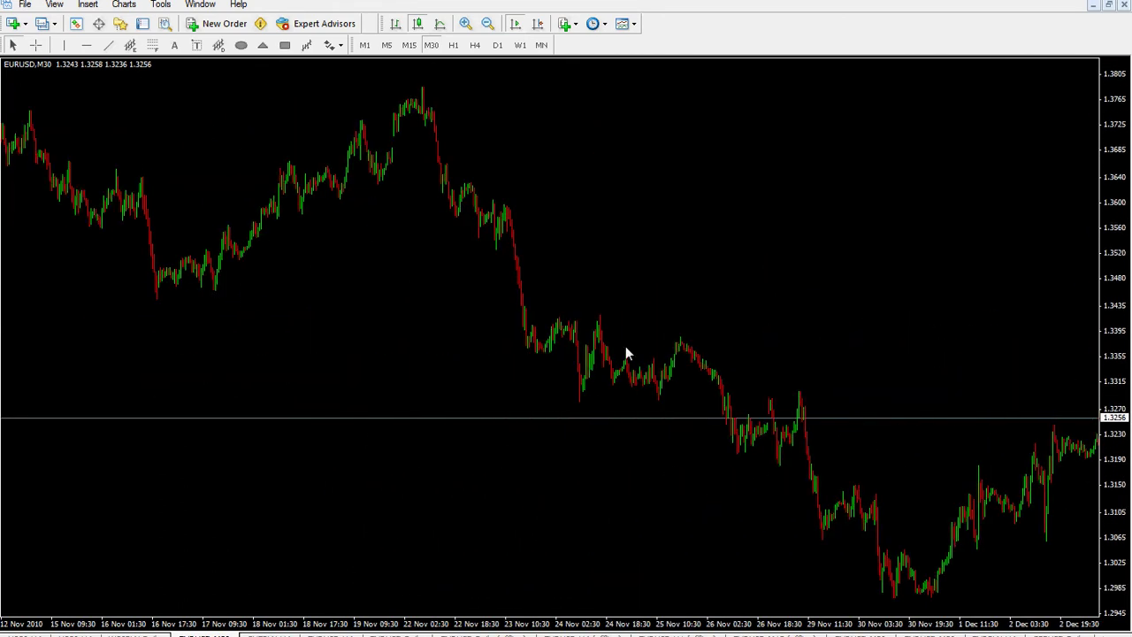
left_click_drag(309, 305, 642, 306)
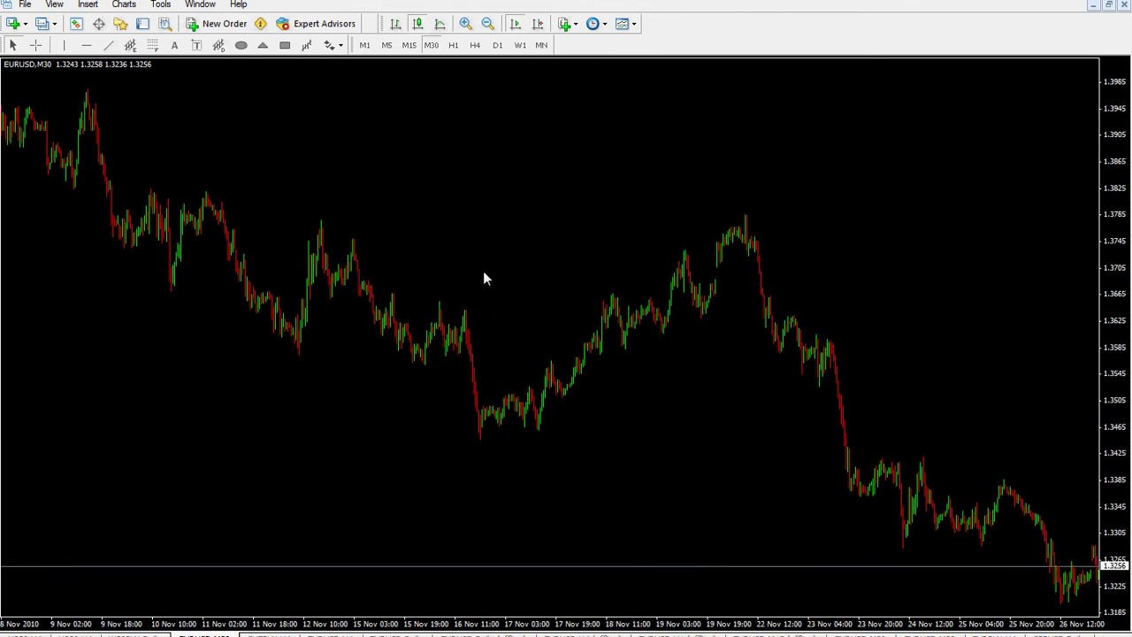
left_click_drag(384, 232, 792, 233)
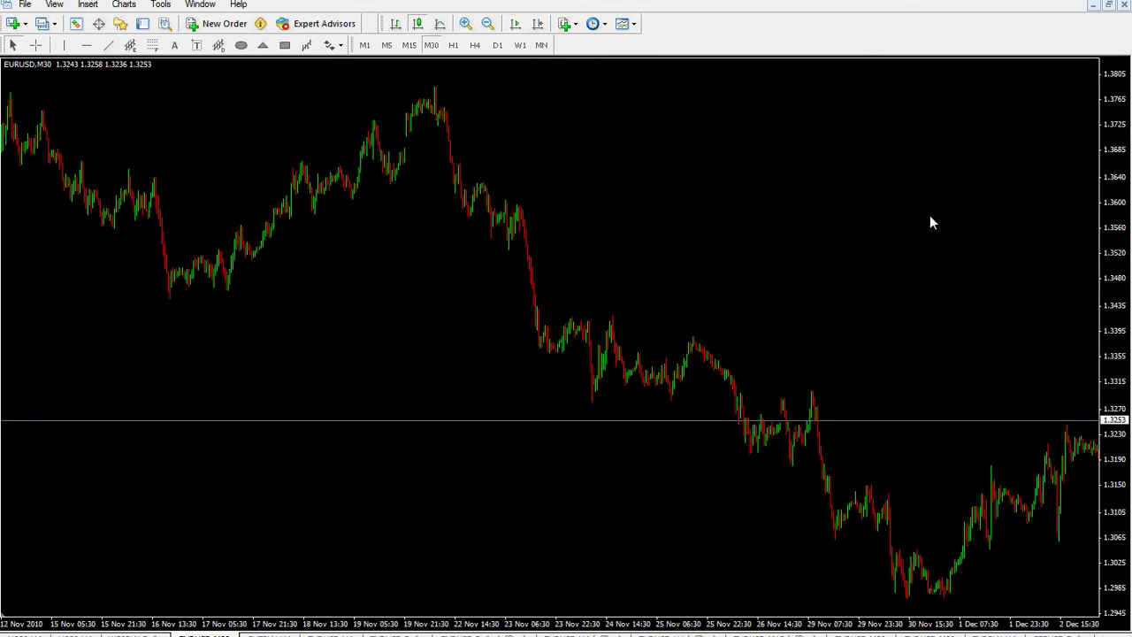
left_click_drag(577, 223, 857, 223)
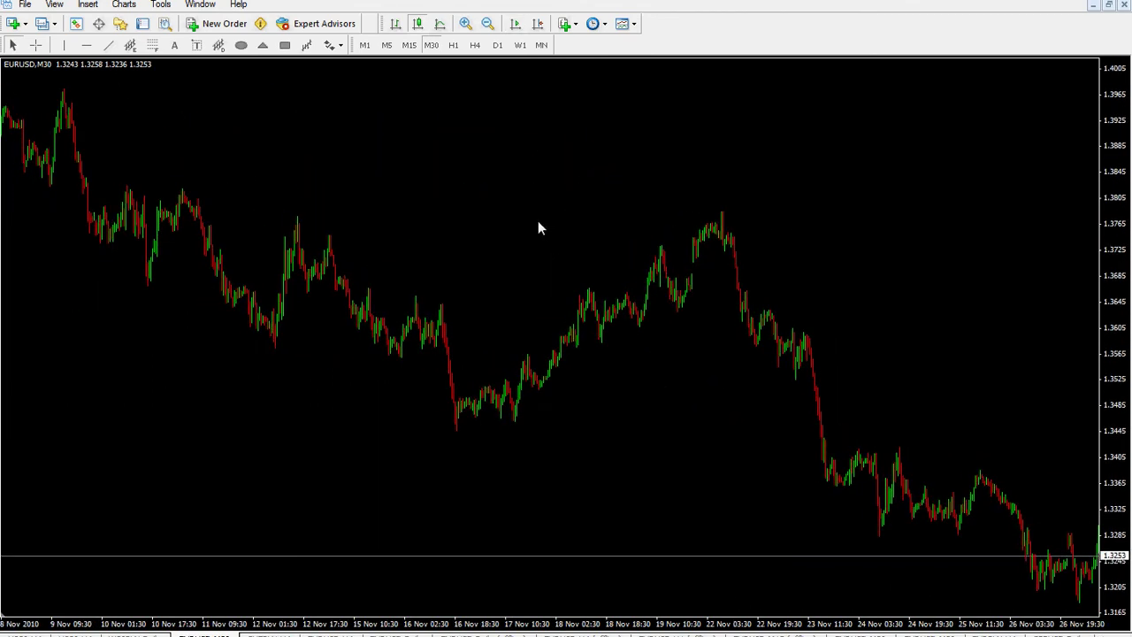
left_click_drag(539, 222, 843, 231)
left_click_drag(434, 237, 942, 239)
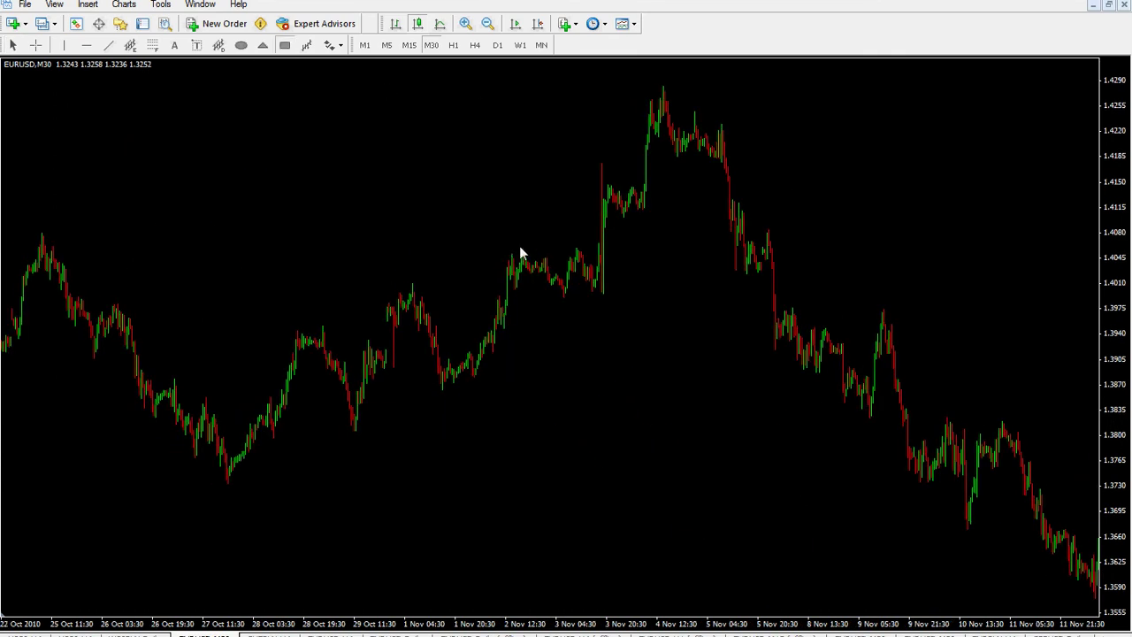
left_click_drag(506, 247, 593, 297)
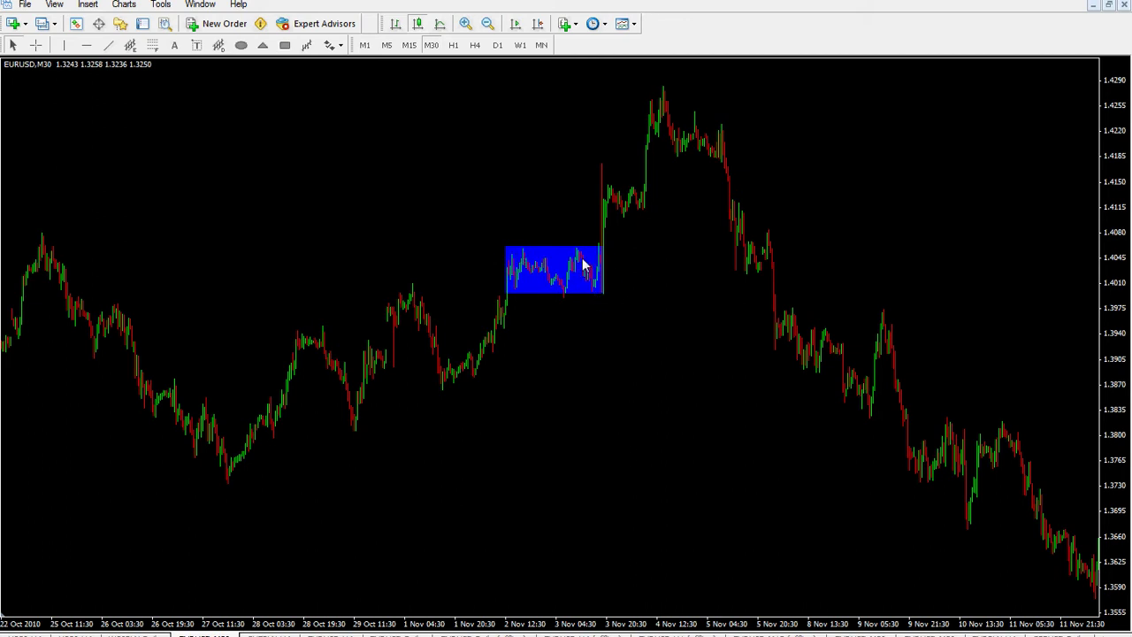
Mark the smaller consolidation of 3–4 November 2010 with a second rectangle from about 1.4100 to 1.4147
mouse_move(555, 283)
left_click(284, 45)
left_click_drag(599, 184, 648, 218)
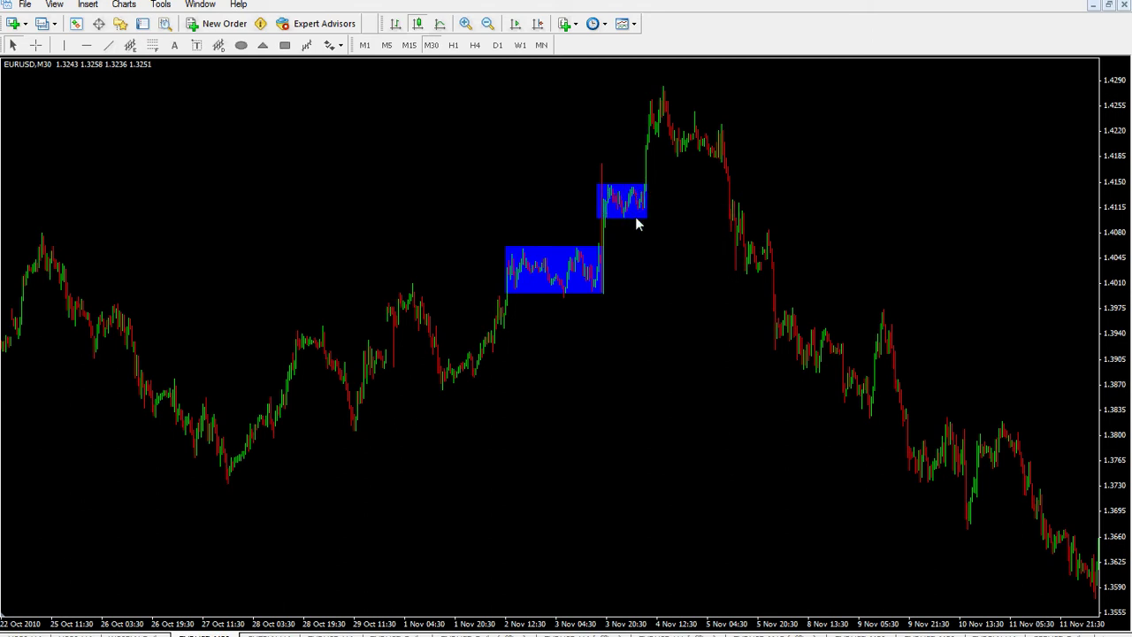
Mark the consolidation of 14–16 September 2010 with a rectangle from about 1.2955 to 1.3025
left_click_drag(419, 256, 731, 258)
mouse_move(319, 292)
left_mouse_down()
mouse_move(627, 291)
mouse_move(664, 307)
left_mouse_up()
left_click_drag(354, 336, 539, 324)
left_click_drag(489, 366, 831, 363)
mouse_move(594, 372)
left_mouse_down()
mouse_move(834, 374)
mouse_move(784, 374)
left_mouse_up()
scroll(783, 375, "down", 5)
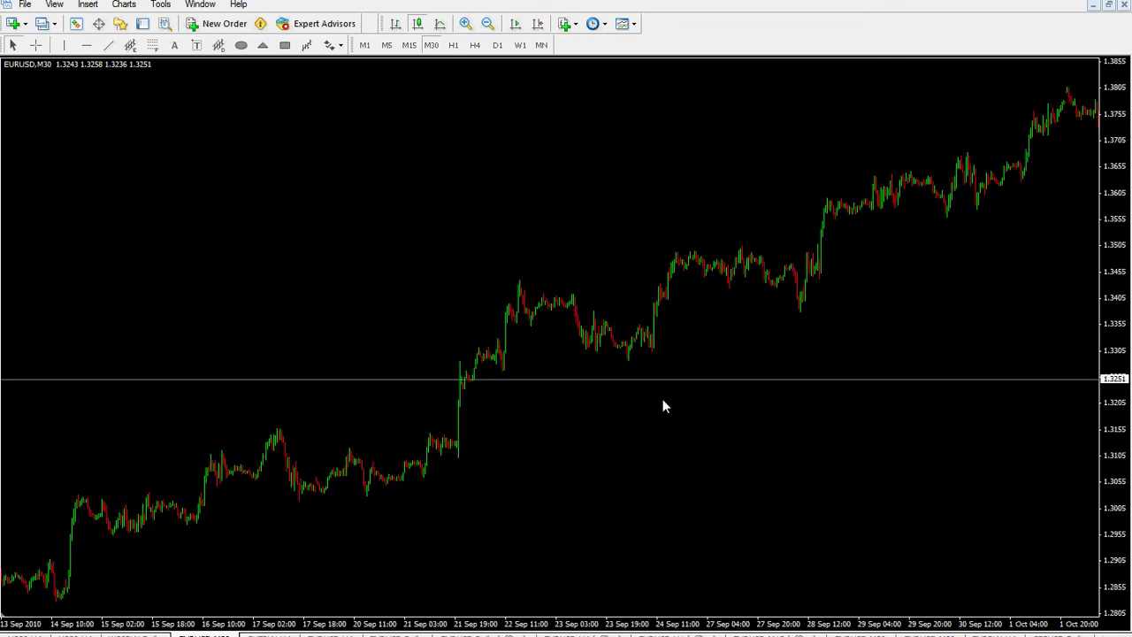
scroll(665, 400, "down", 5)
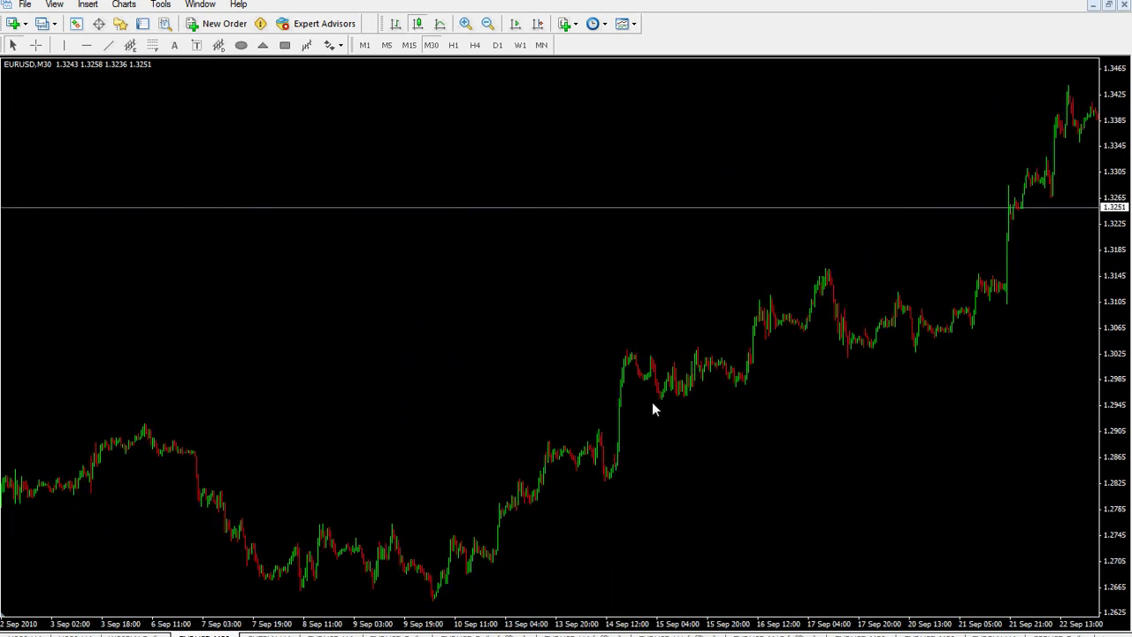
left_click(284, 45)
left_click_drag(625, 350, 754, 399)
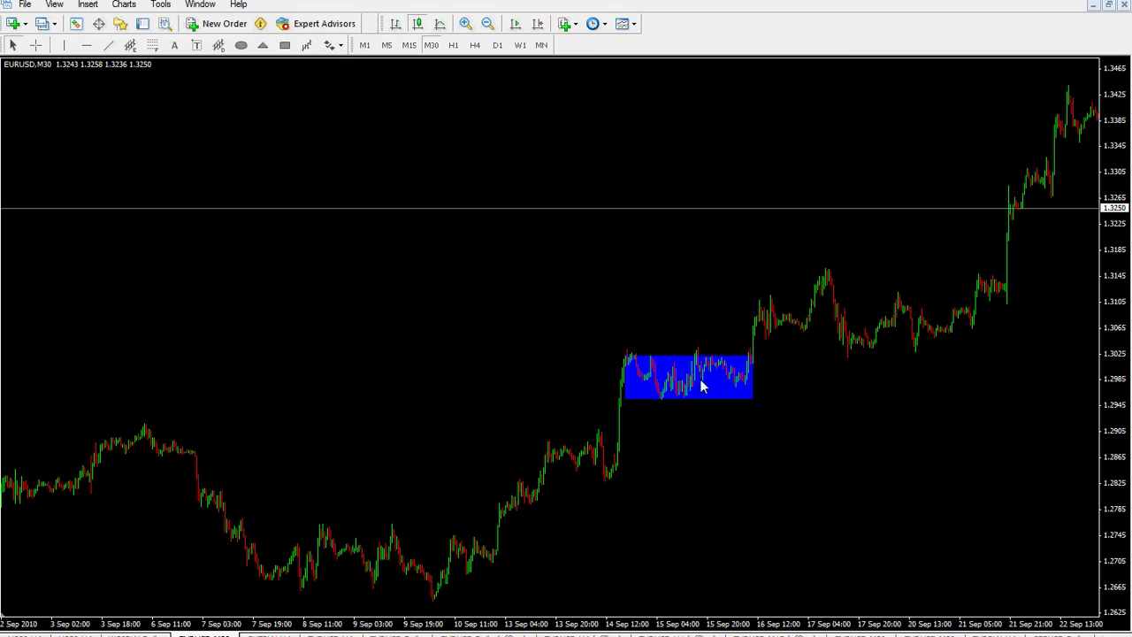
Raise the top edge of the September rectangle to about 1.3035 so it covers the highs of the range
double_click(751, 358)
left_click_drag(751, 358, 756, 352)
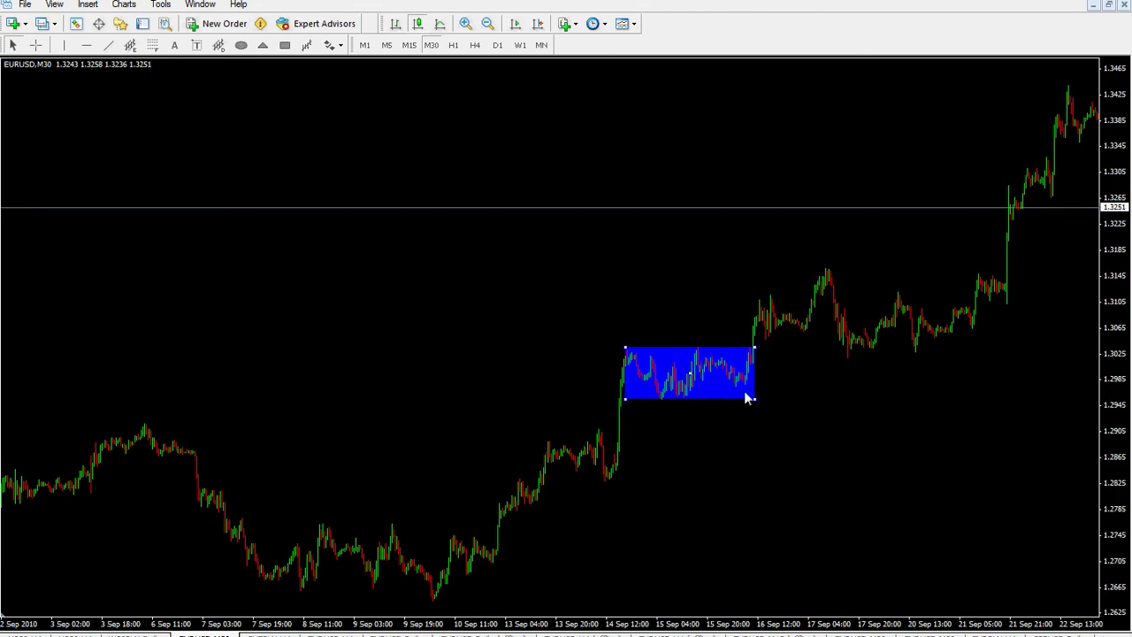
mouse_move(740, 387)
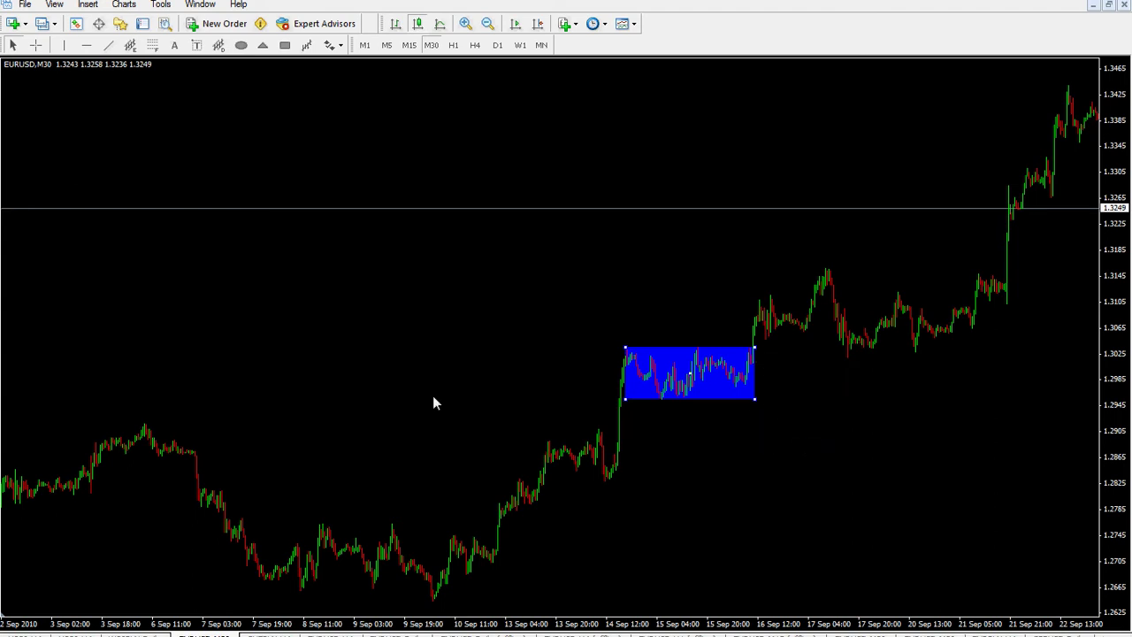
Mark the consolidation of 13–14 July 2010 with a rectangle from about 1.2690 to 1.2735
scroll(501, 396, "up", 10)
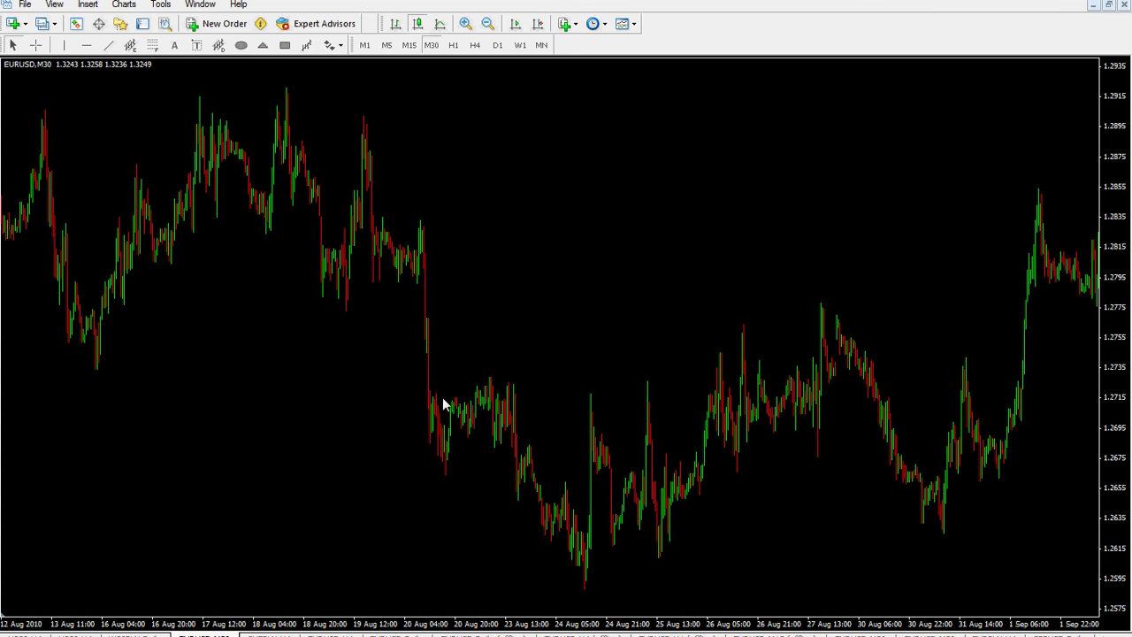
scroll(425, 401, "up", 10)
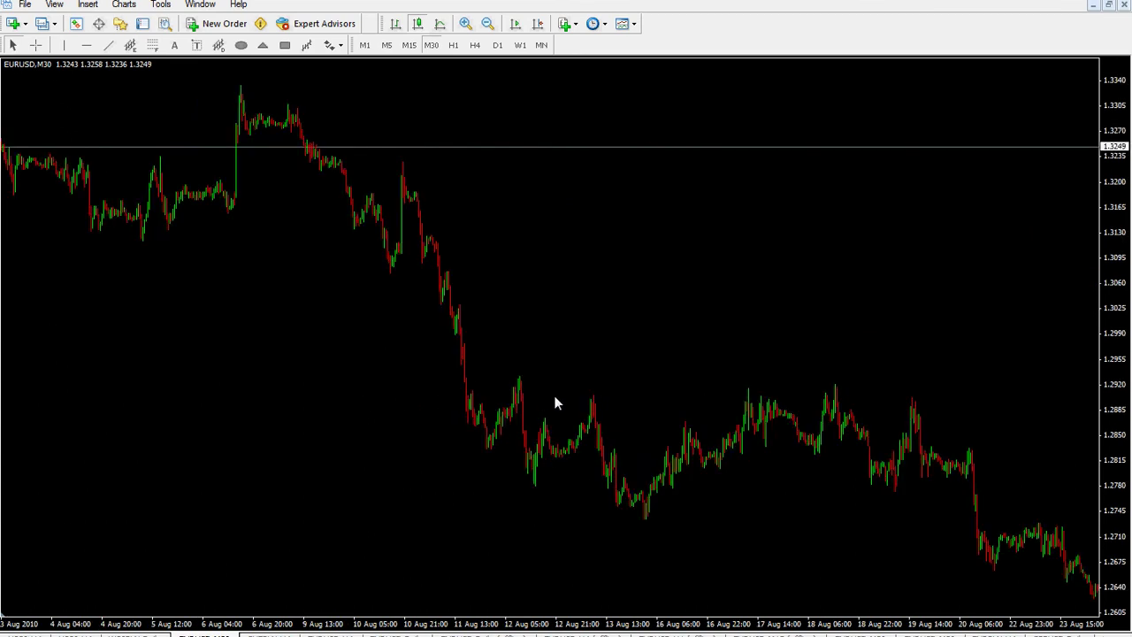
scroll(619, 398, "up", 10)
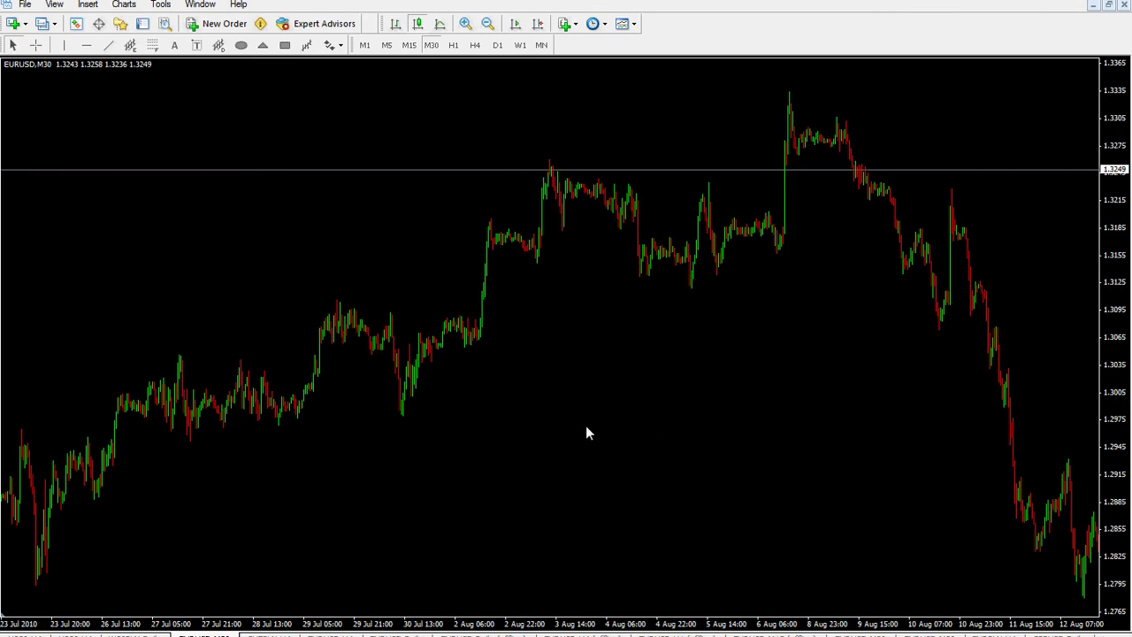
scroll(597, 434, "up", 10)
scroll(619, 433, "down", 10)
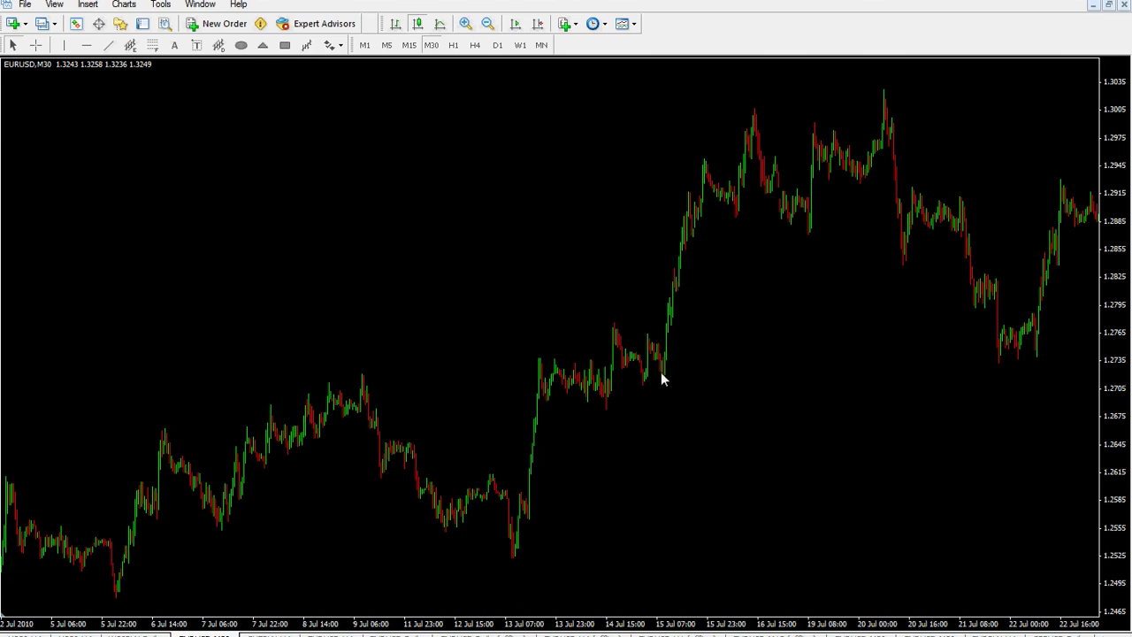
left_click(285, 45)
mouse_move(536, 359)
left_mouse_down()
mouse_move(622, 409)
mouse_move(595, 413)
mouse_move(616, 418)
mouse_move(614, 401)
left_mouse_up()
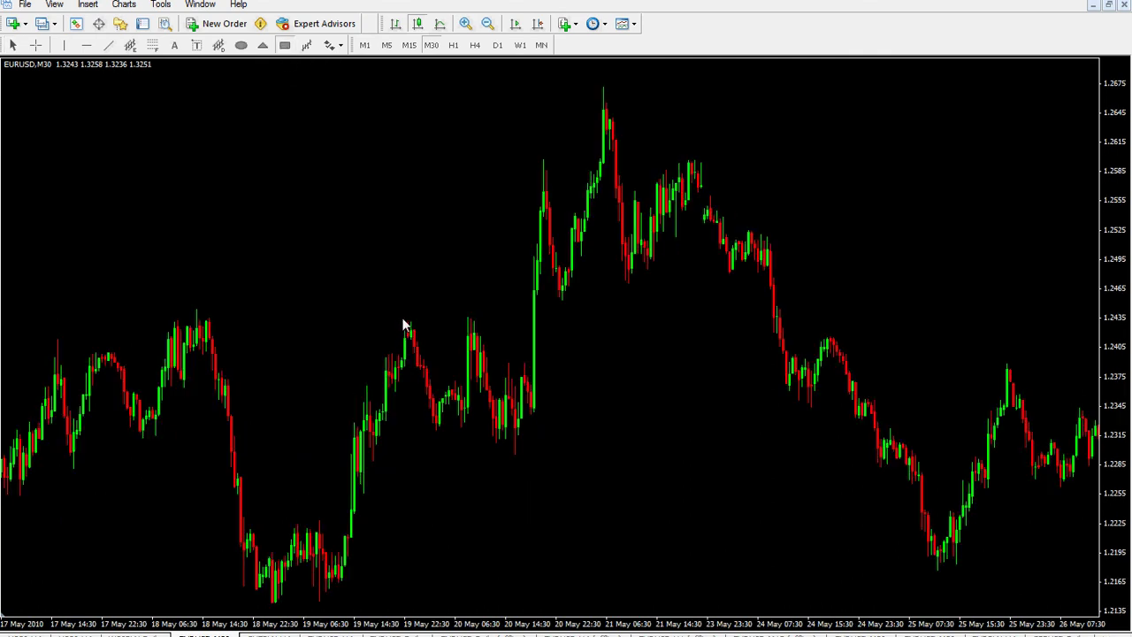
Mark the sideways range of 19–20 May 2010 with a rectangle from about 1.2320 to 1.2430
mouse_move(397, 324)
left_mouse_down()
mouse_move(544, 426)
mouse_move(538, 435)
left_mouse_up()
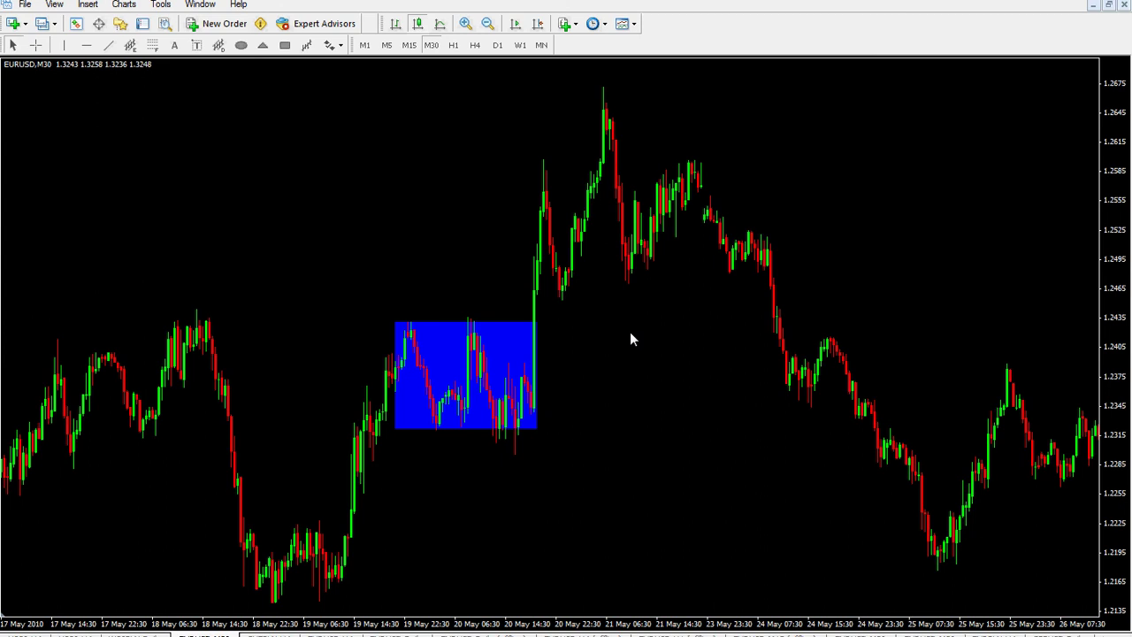
left_click_drag(630, 333, 575, 345)
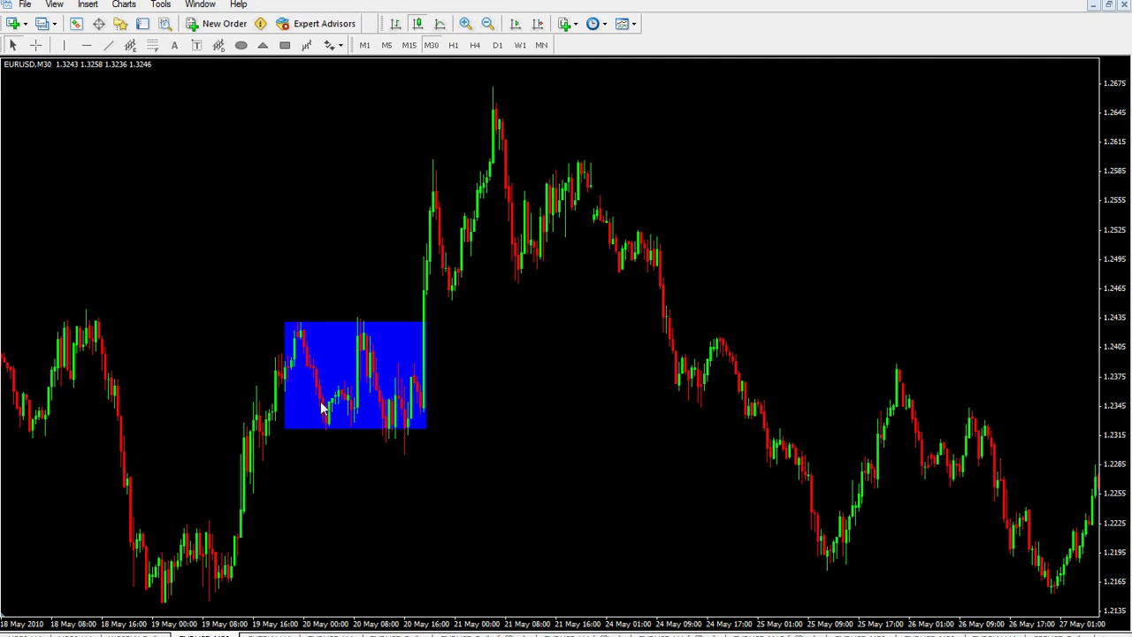
Measure the extent of the 19–20 May range with the crosshair, from its first high to its final lows
left_click(35, 45)
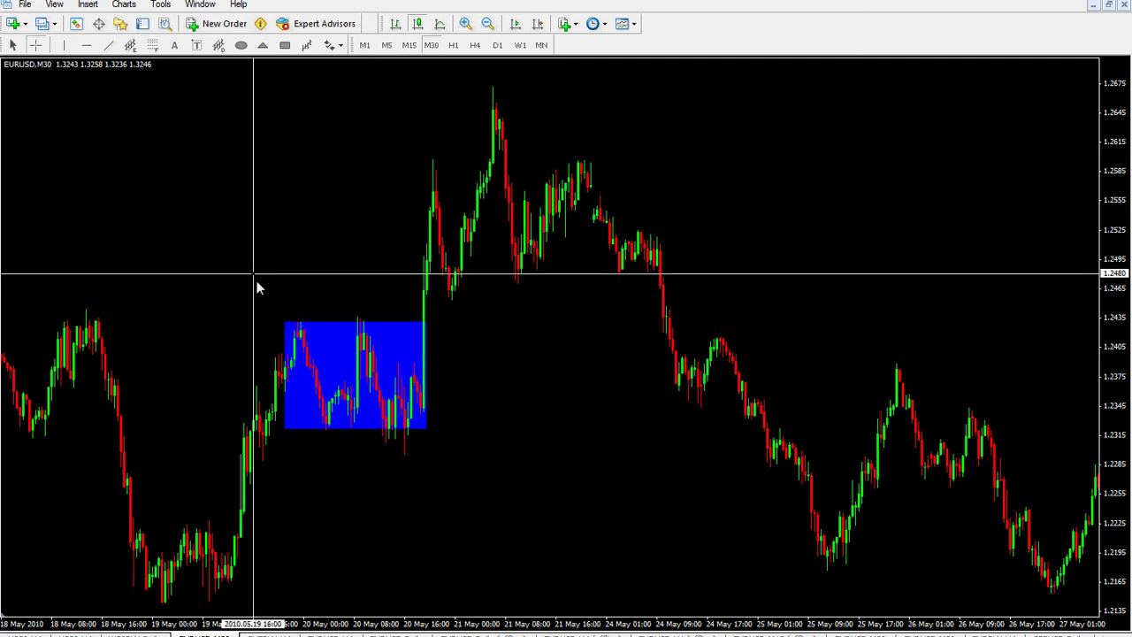
left_click_drag(303, 326, 415, 447)
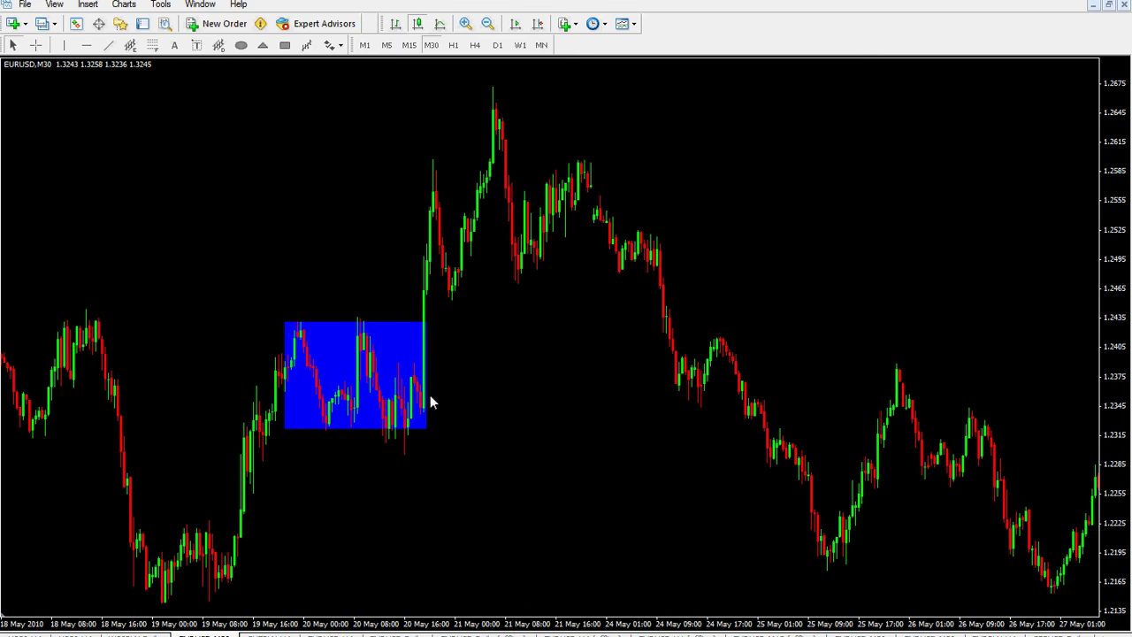
Mark the bottom consolidation of 18–19 May 2010 with a rectangle from about 1.2145 to 1.2227
scroll(376, 391, "up", 4)
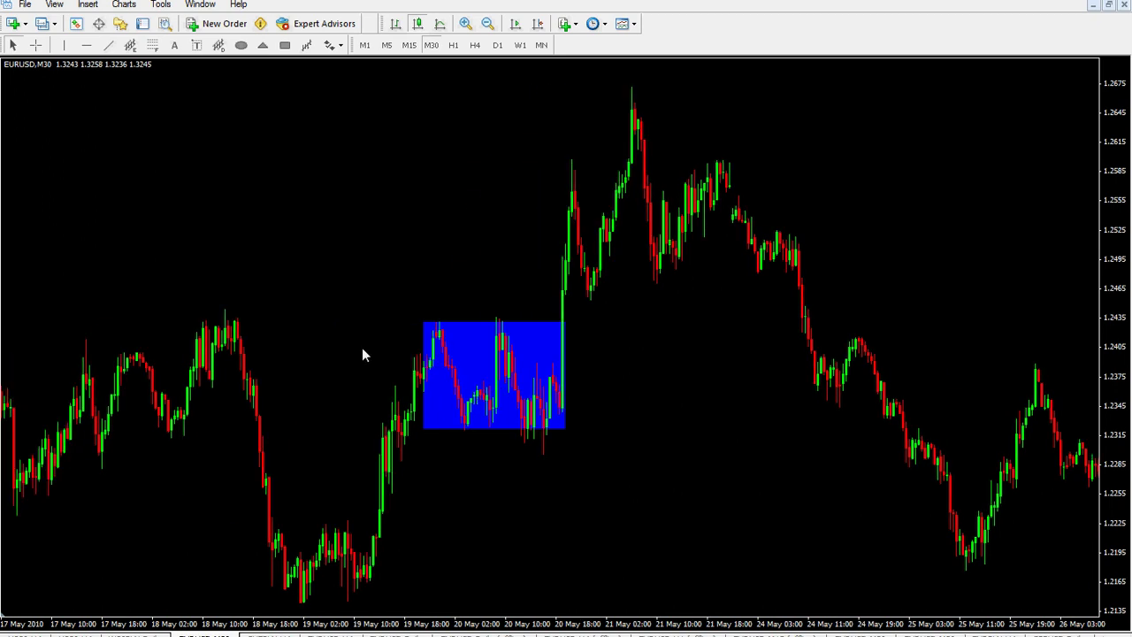
left_click(285, 45)
left_click_drag(270, 521, 383, 609)
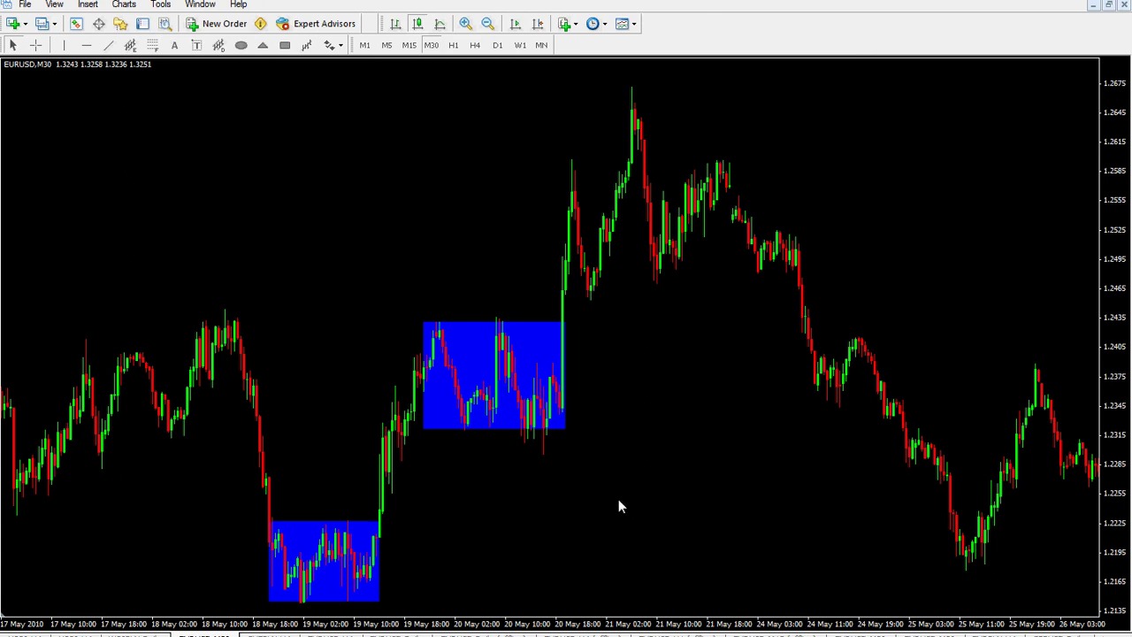
Draw a wide rectangle over the 18–19 May range, extending well beyond both of its sides, and delete it
left_click(284, 45)
left_click_drag(128, 515, 627, 612)
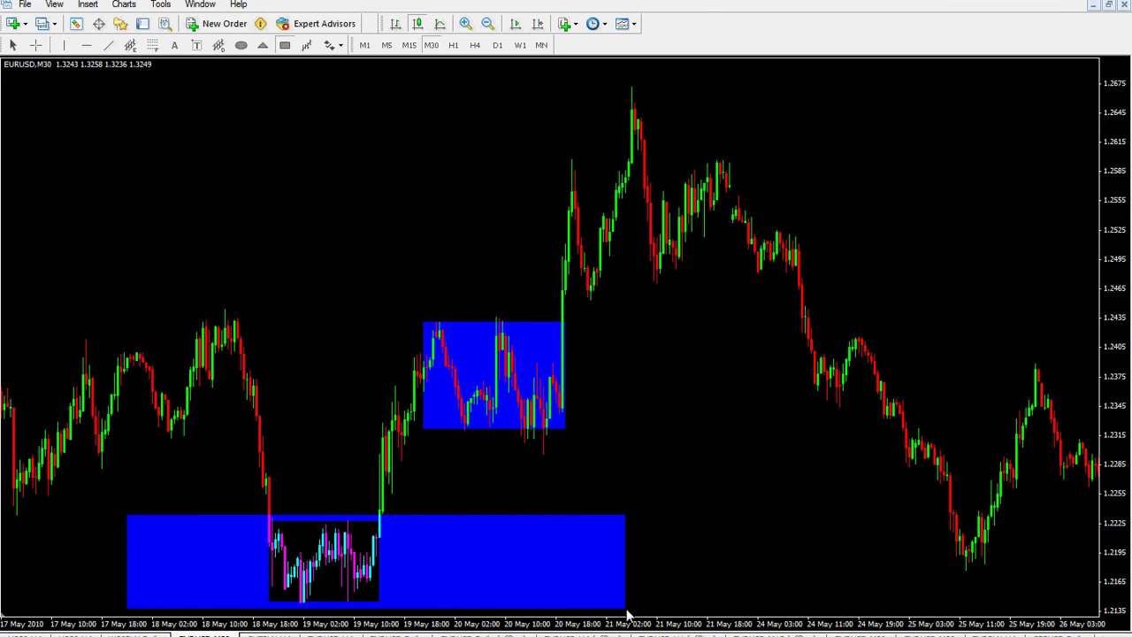
left_click_drag(627, 612, 627, 612)
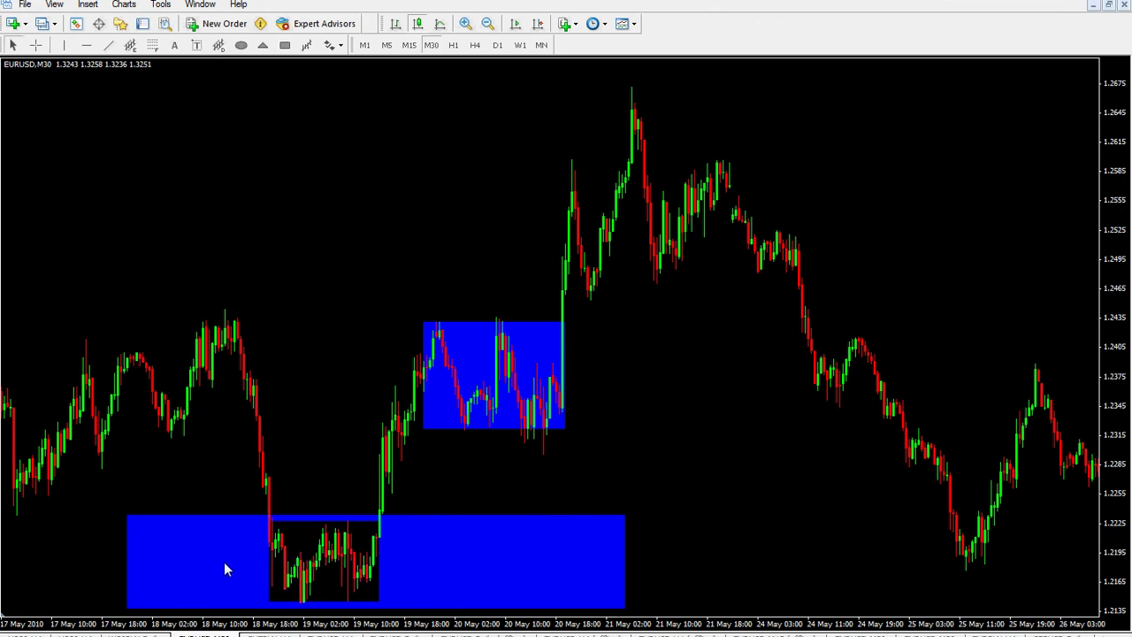
scroll(509, 589, "up", 3)
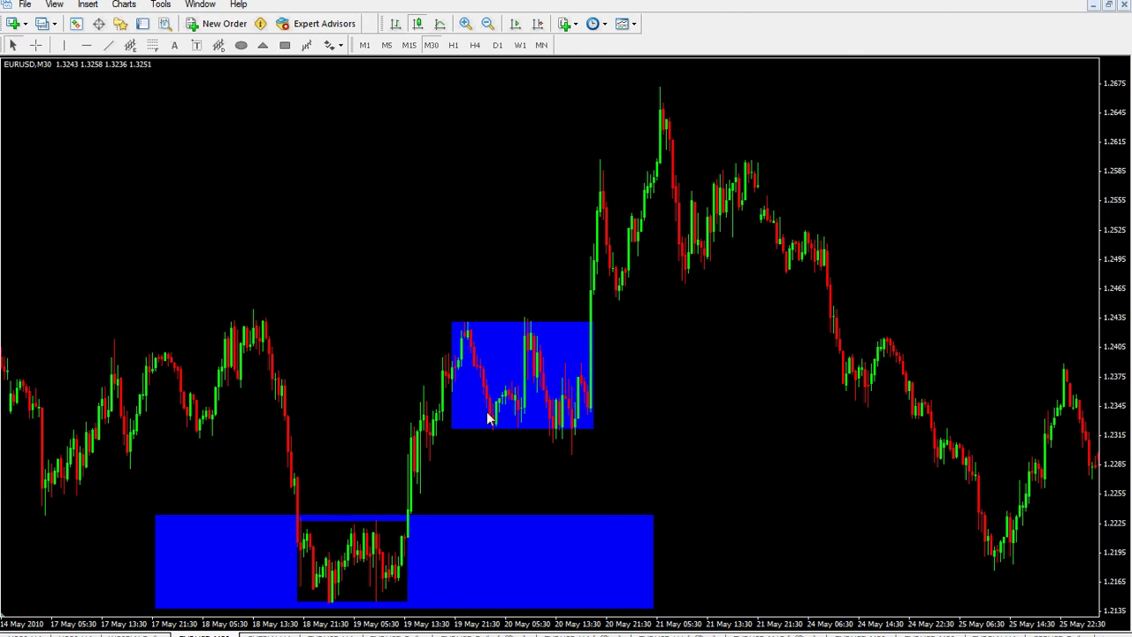
key("Delete")
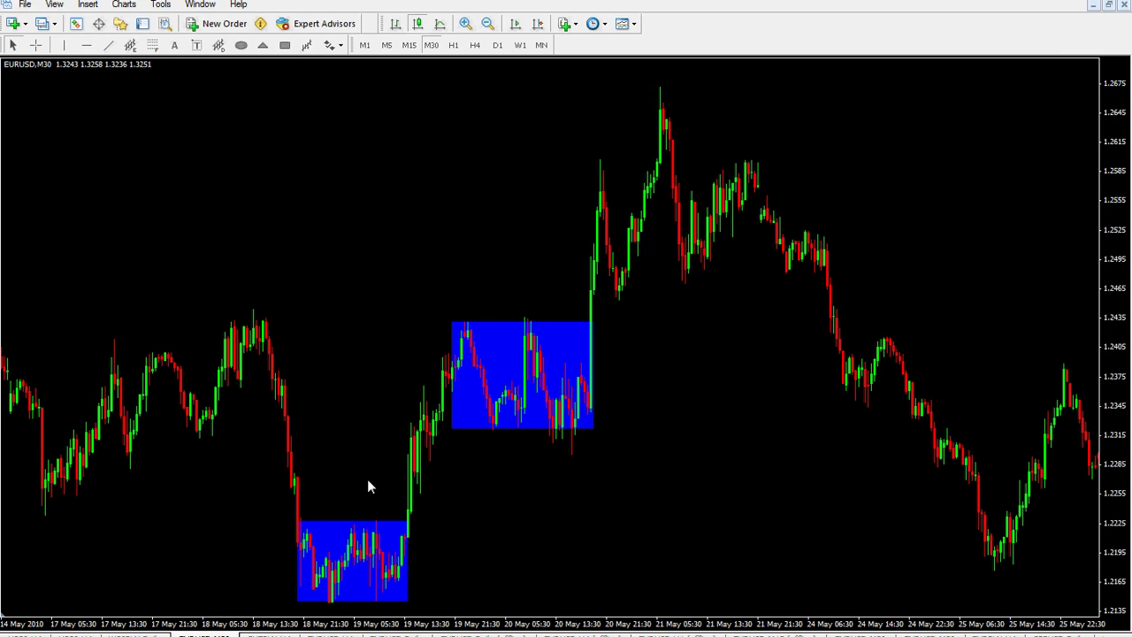
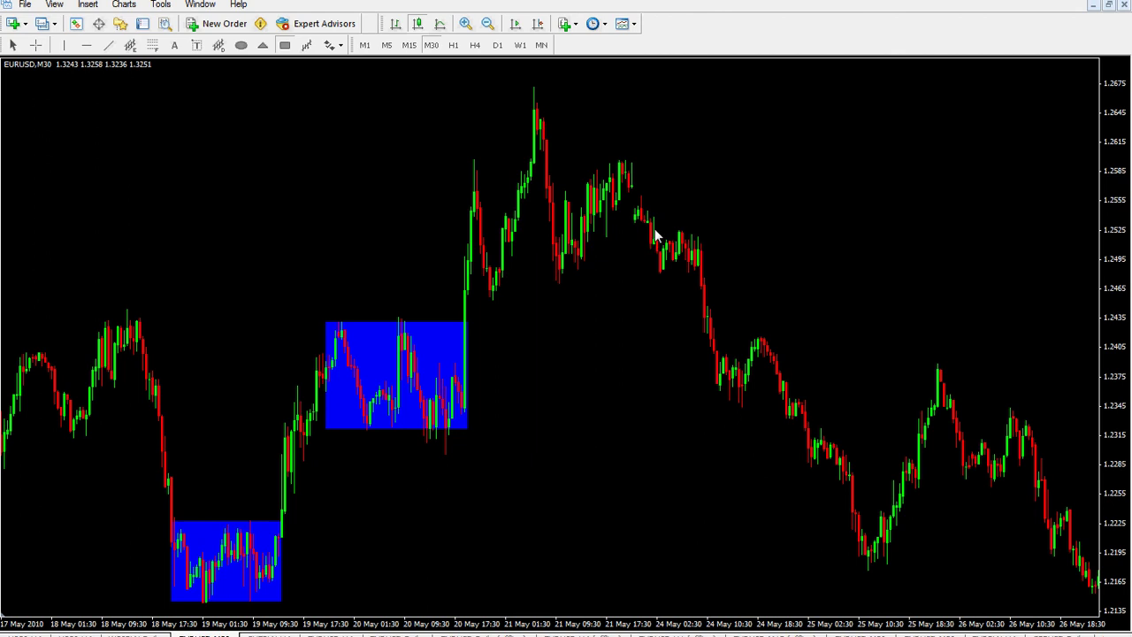
Mark the 24 May 2010 consolidation with a rectangle from about 1.2476 to 1.2526 and place a check sign just below its right end
left_click_drag(651, 233, 704, 277)
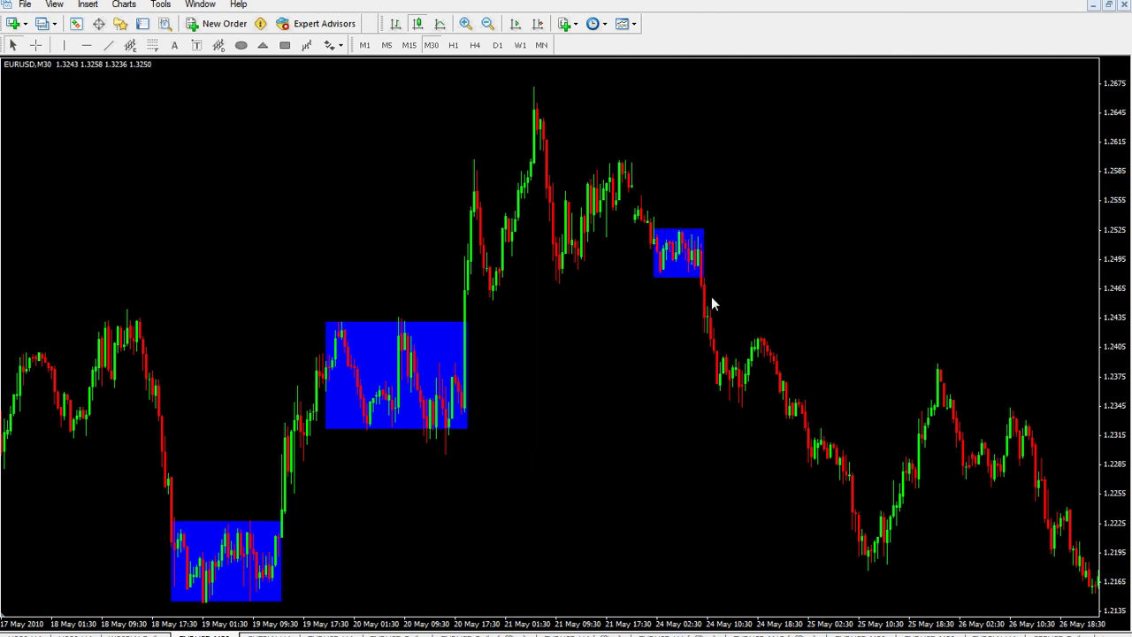
left_click(329, 47)
left_click(391, 157)
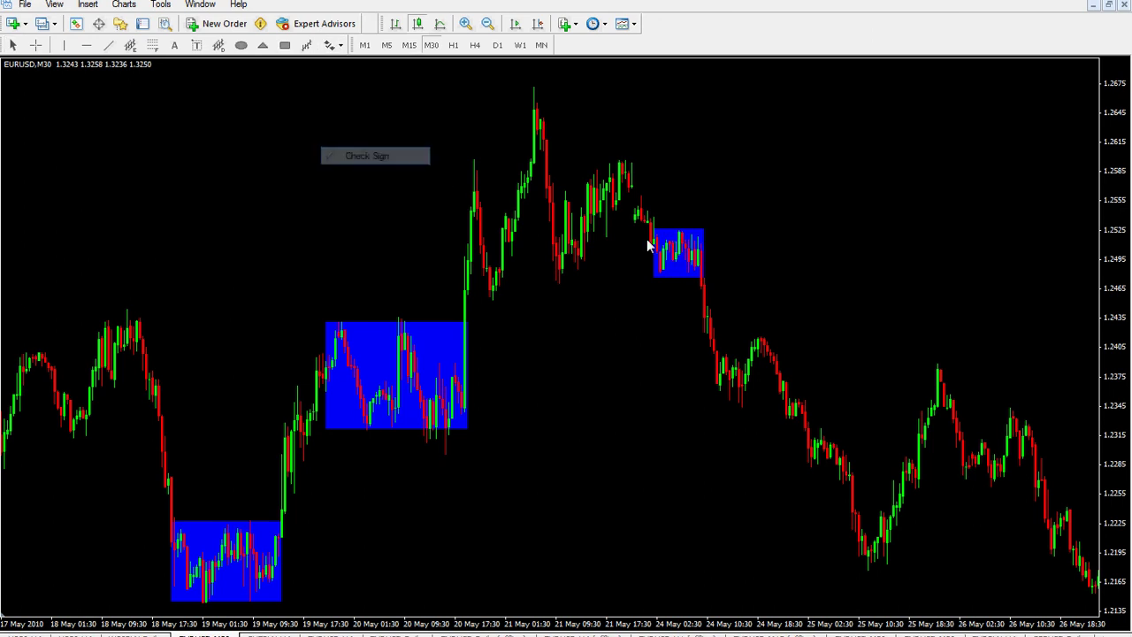
left_click(712, 283)
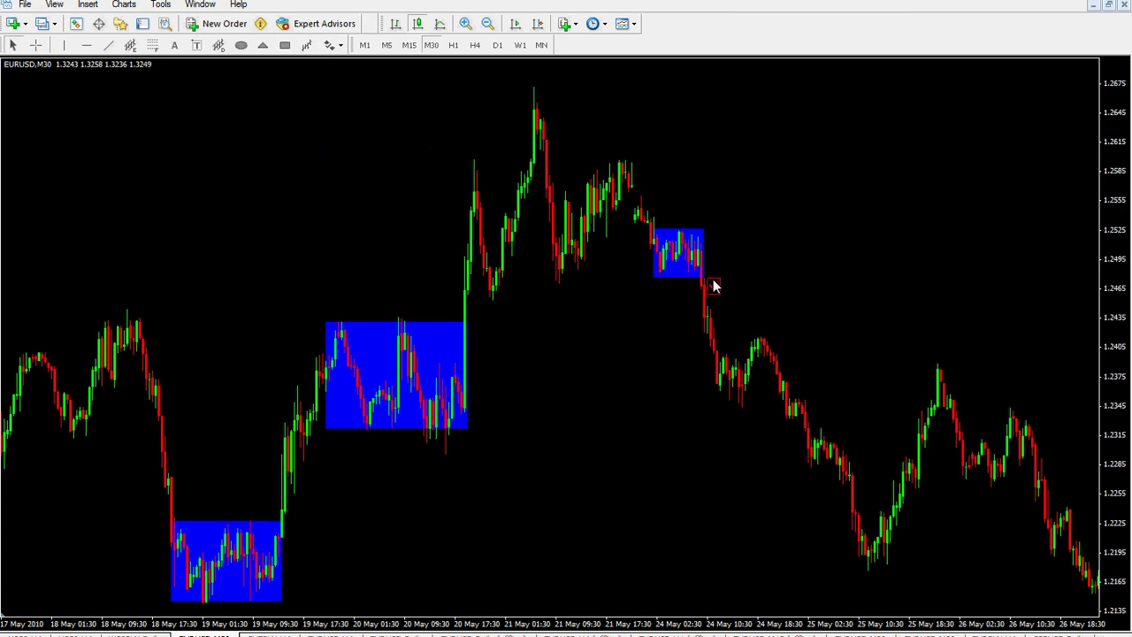
Place a stop sign just above the right end of the 24 May rectangle, at about 1.2537
left_click(329, 48)
left_click(374, 138)
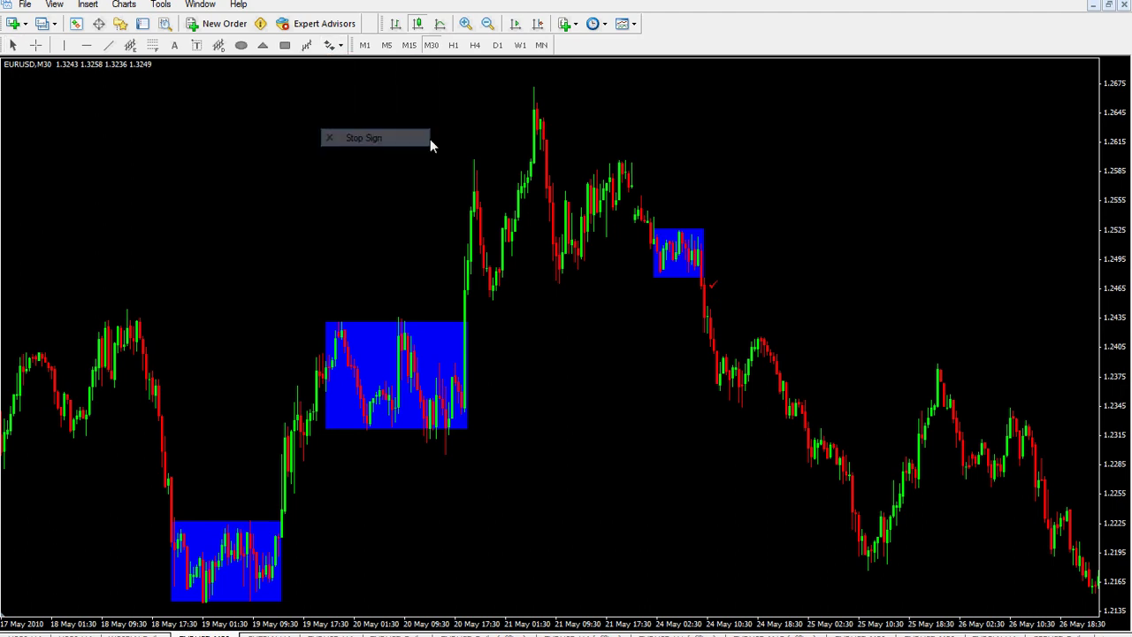
left_click(712, 218)
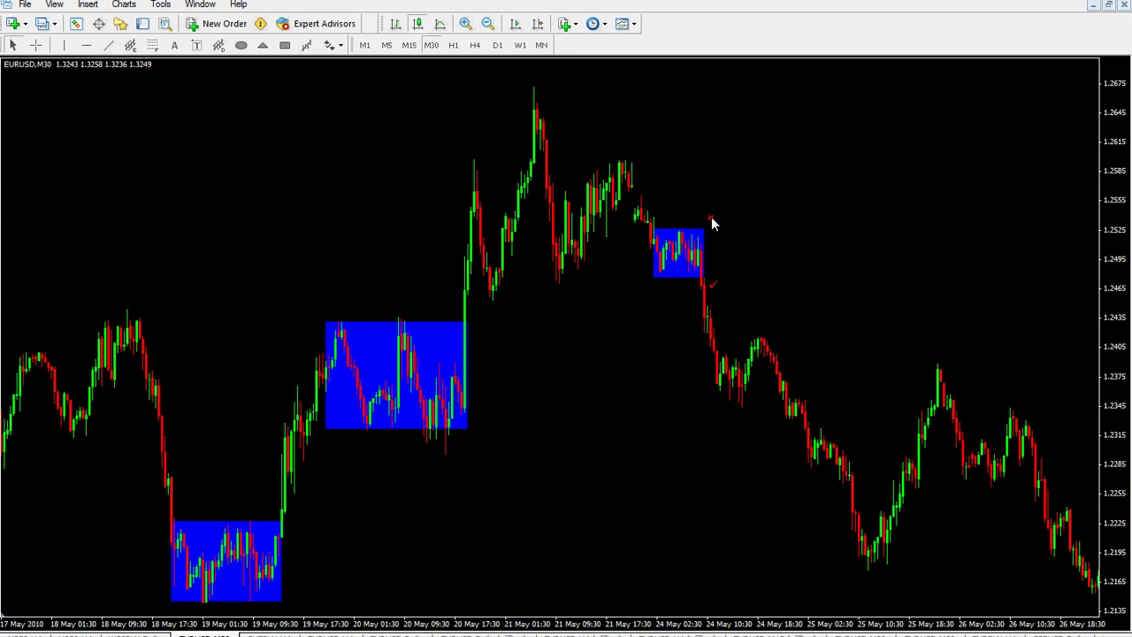
mouse_move(712, 218)
left_mouse_down()
mouse_move(706, 125)
mouse_move(713, 218)
left_mouse_up()
double_click(674, 230)
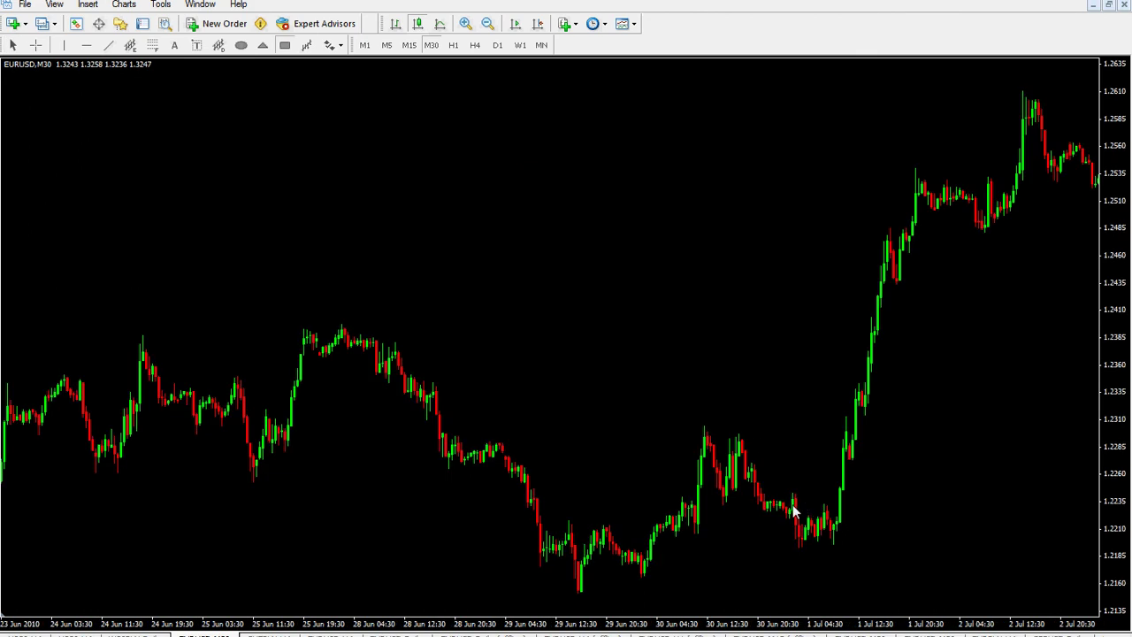
Mark the 30 June–1 July 2010 consolidation with a rectangle from about 1.2193 to 1.2243 and the 13–14 July one from about 1.2690 to 1.2740
left_click_drag(789, 492, 844, 547)
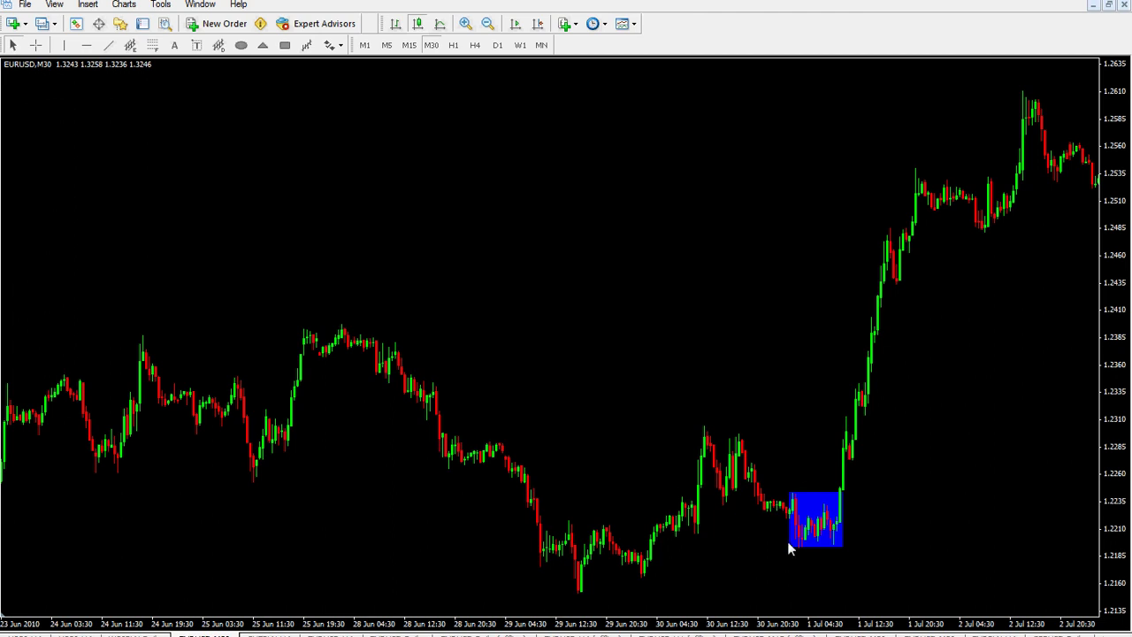
left_click_drag(790, 548, 360, 425)
left_click_drag(693, 399, 434, 377)
left_click_drag(769, 363, 417, 356)
left_click_drag(704, 425, 340, 412)
left_click_drag(548, 394, 384, 392)
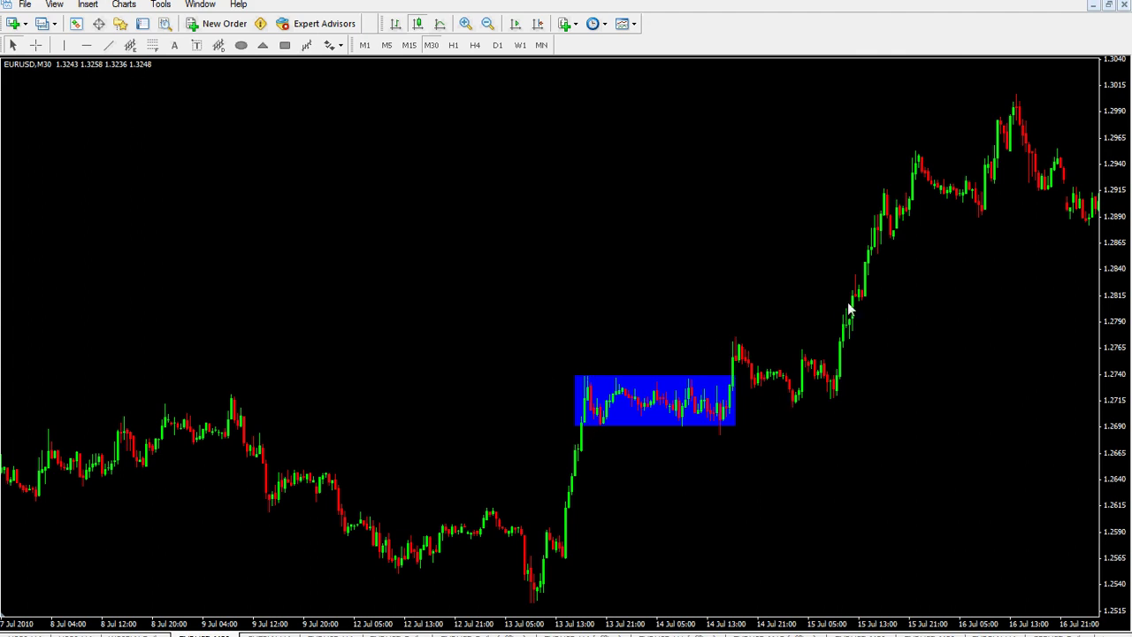
Measure the price move from the 15 July 10:30 breakout at about 1.2735 up to the 16 July high near 1.3001
mouse_move(915, 177)
left_click(36, 45)
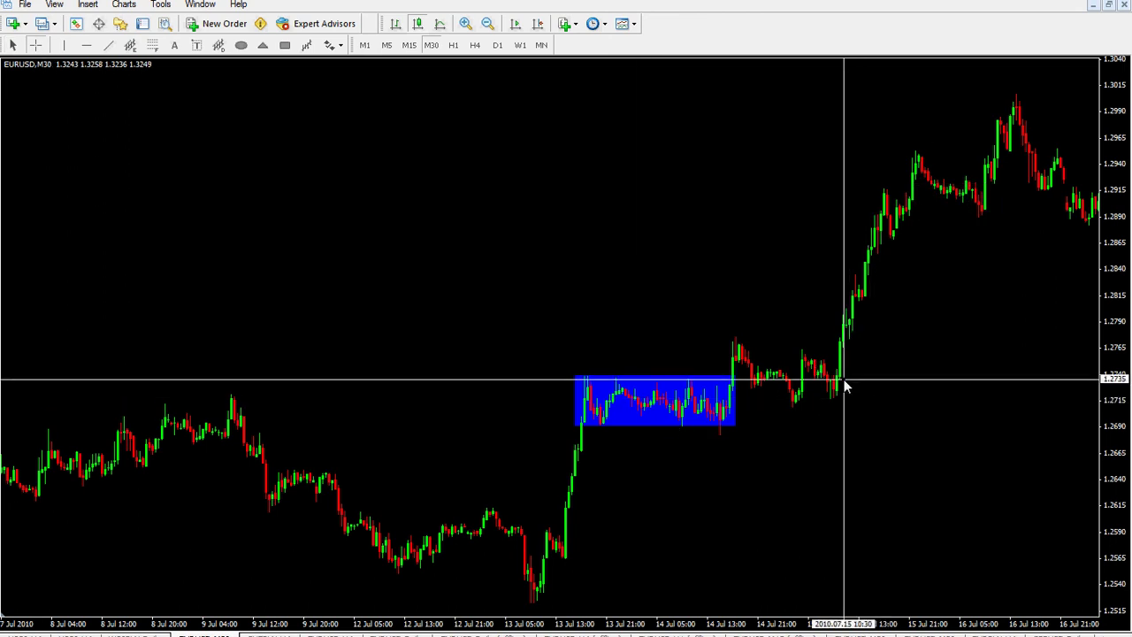
mouse_move(844, 382)
left_mouse_down()
mouse_move(985, 106)
mouse_move(1023, 105)
left_mouse_up()
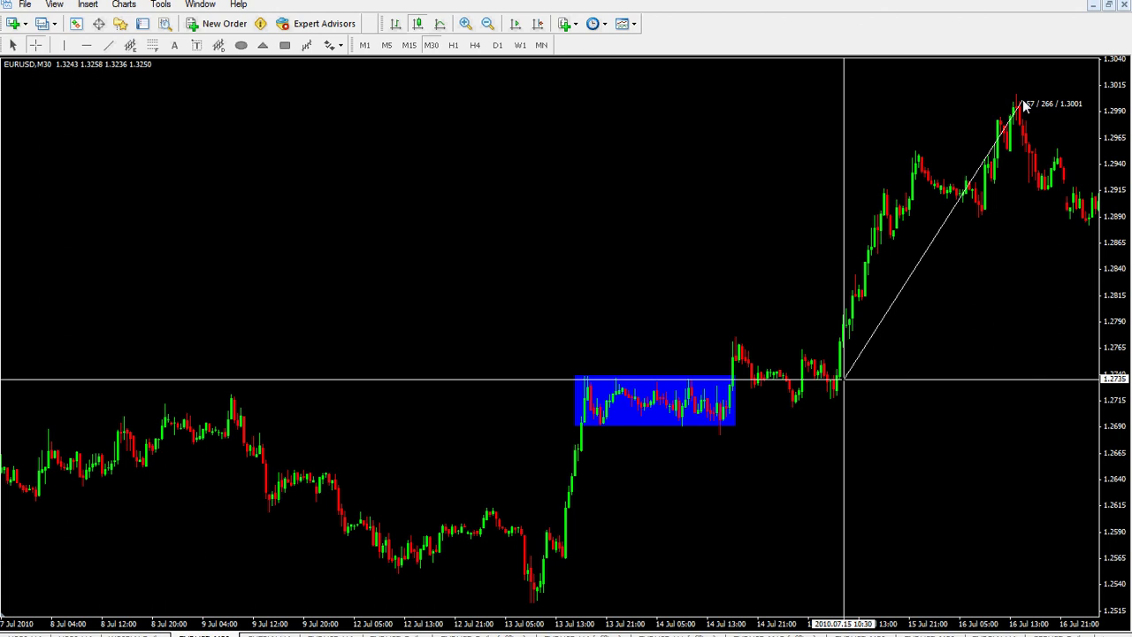
left_click_drag(1023, 105, 1024, 106)
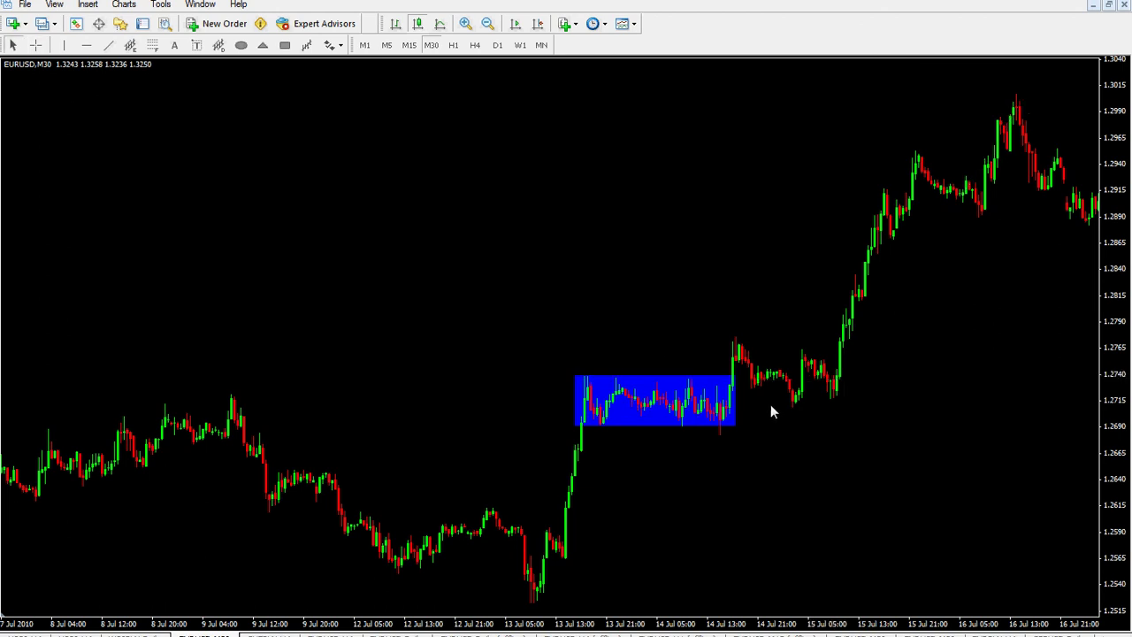
Mark the narrow 21 July 2010 consolidation with a rectangle from about 1.2792 to 1.2827
left_click_drag(770, 407, 503, 411)
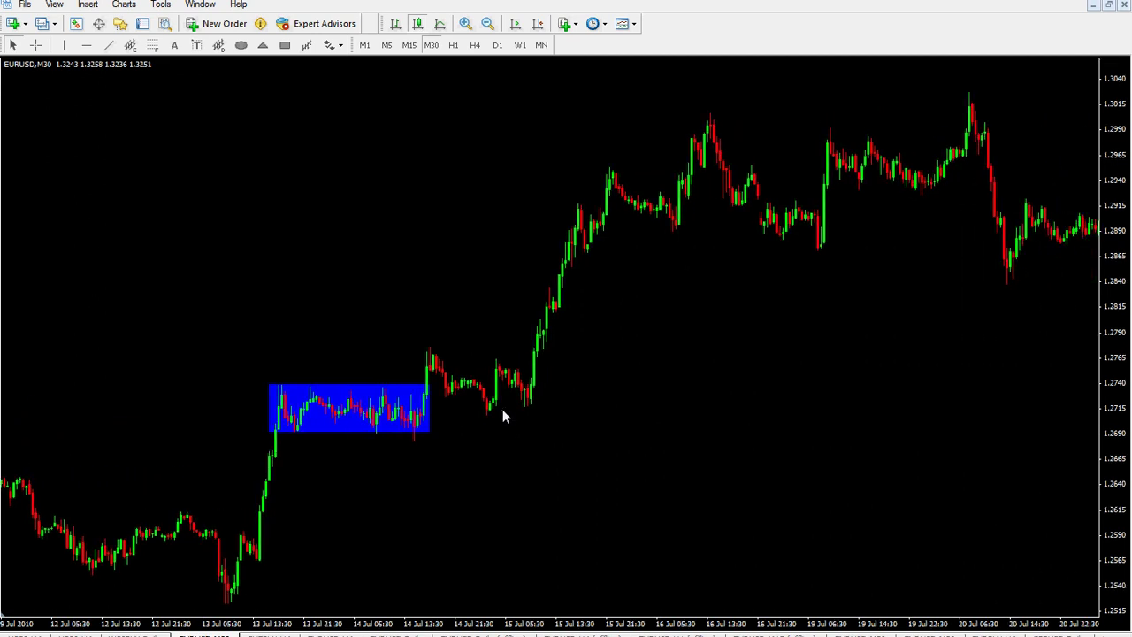
scroll(509, 416, "down", 5)
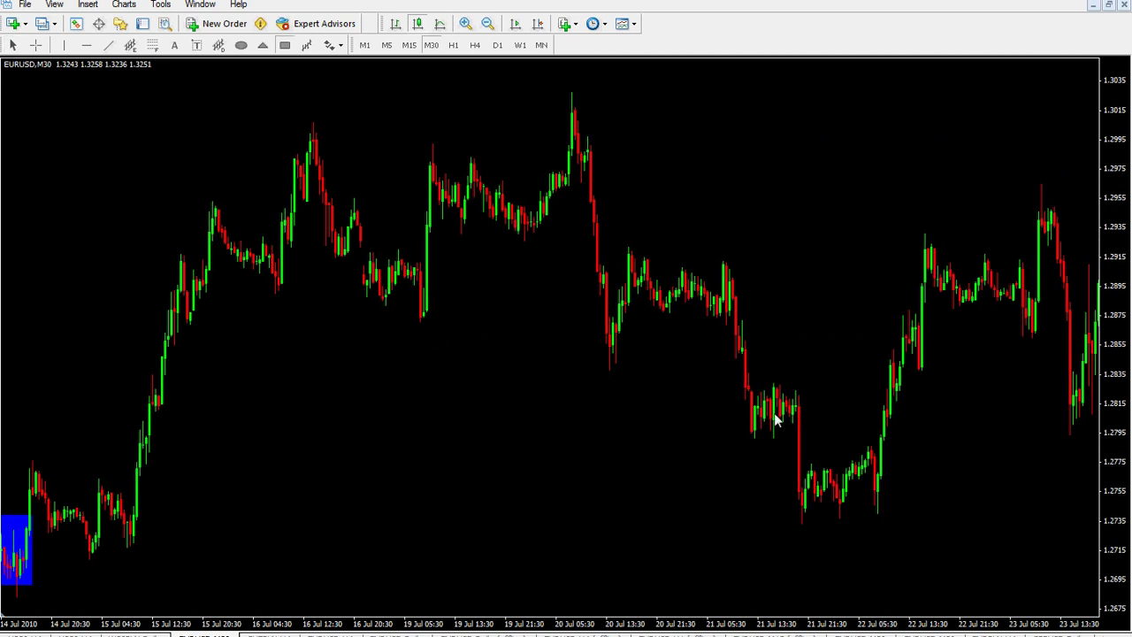
mouse_move(750, 387)
left_mouse_down()
mouse_move(773, 429)
mouse_move(799, 440)
left_mouse_up()
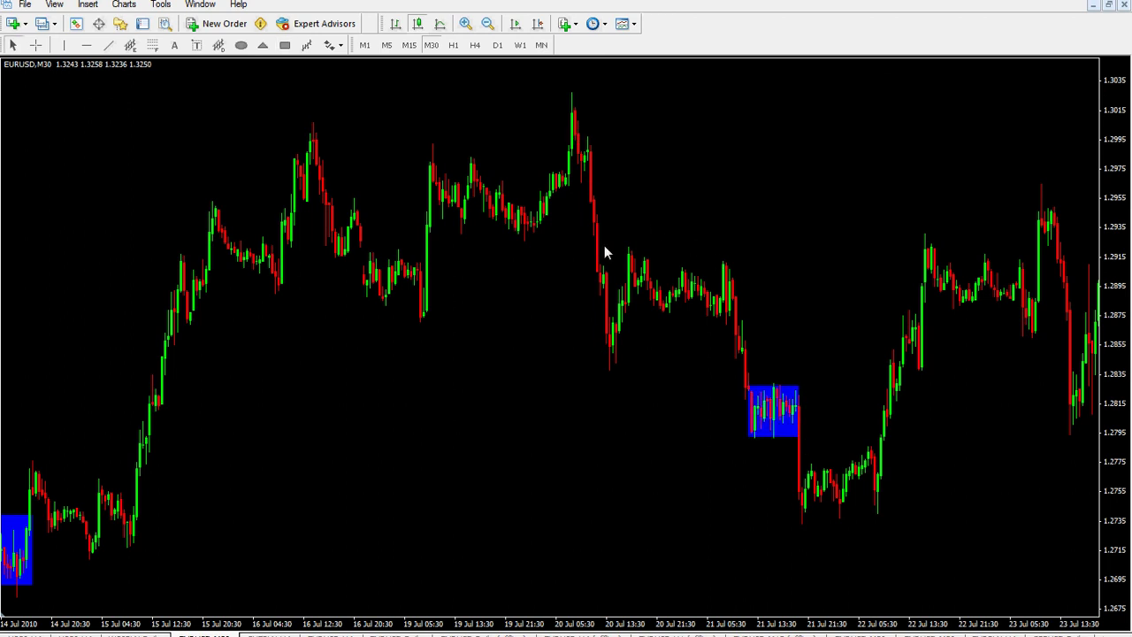
Mark the 20–21 July consolidation with a rectangle from about 1.2877 to 1.2921 and the 21–22 July one from about 1.2739 to 1.2778
left_click(285, 45)
mouse_move(613, 249)
left_mouse_down()
mouse_move(724, 288)
mouse_move(737, 313)
left_mouse_up()
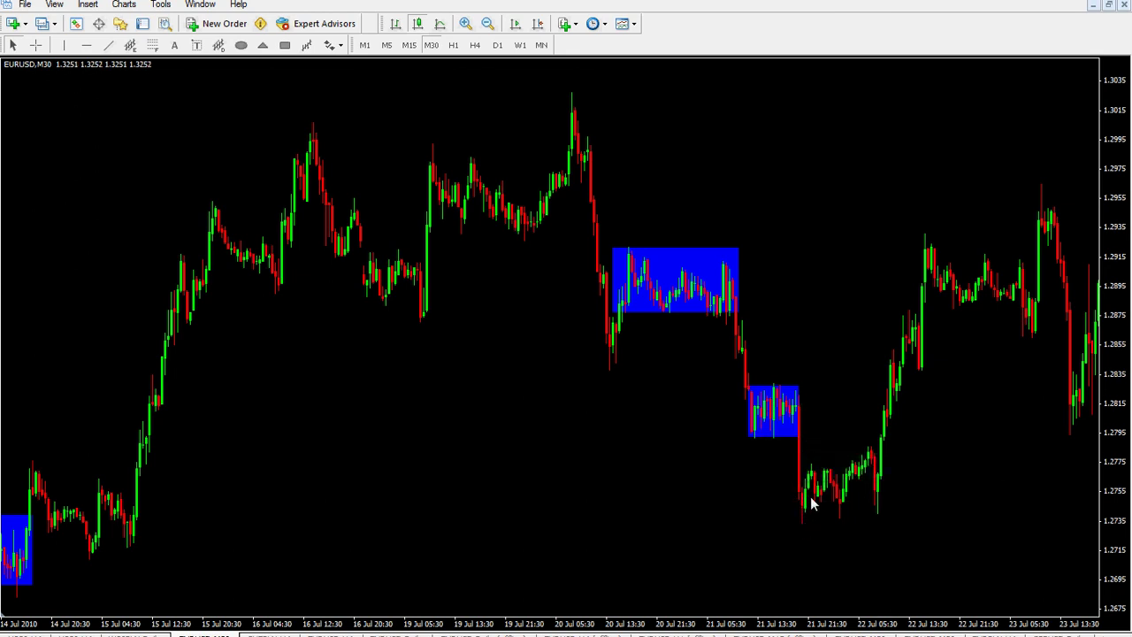
left_click(285, 45)
mouse_move(802, 460)
left_mouse_down()
mouse_move(849, 522)
mouse_move(882, 520)
left_mouse_up()
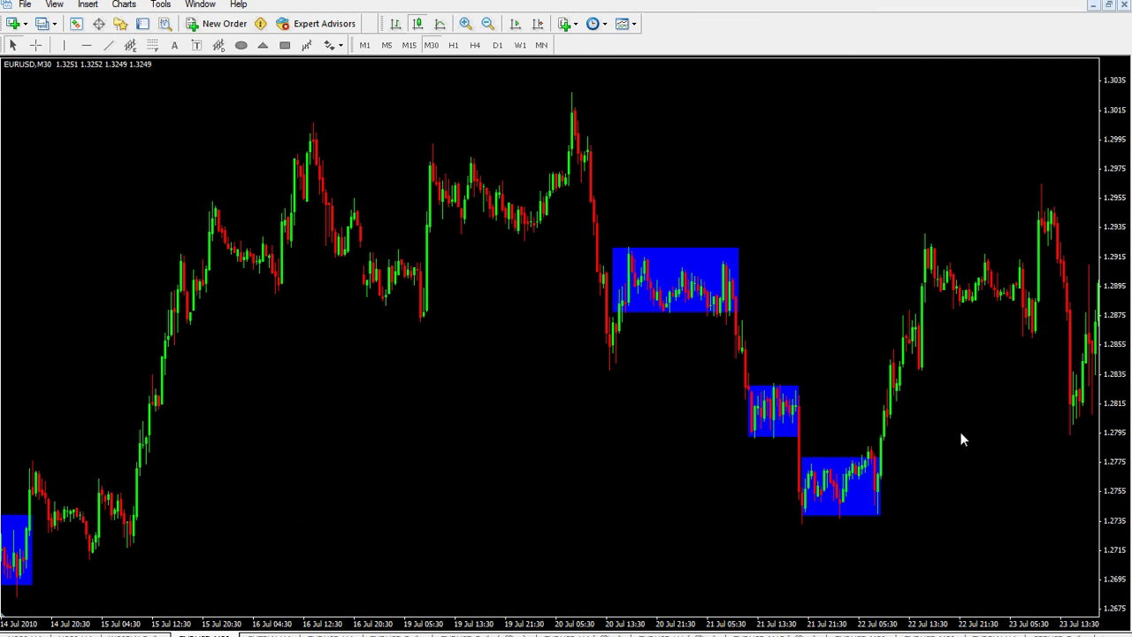
left_click_drag(962, 439, 740, 528)
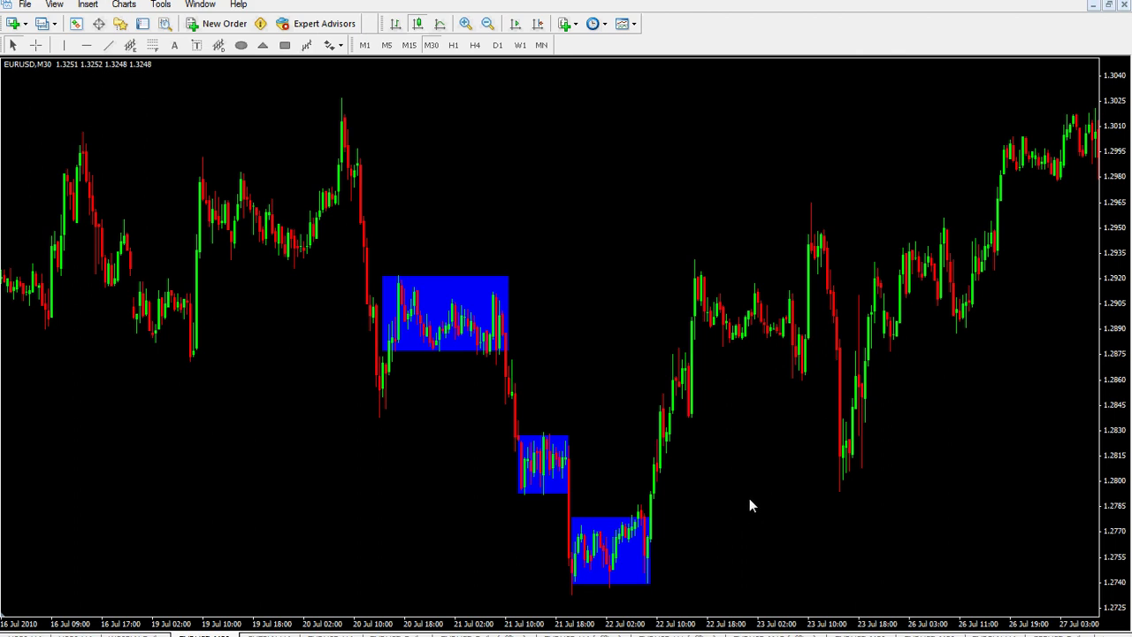
left_click_drag(749, 505, 550, 516)
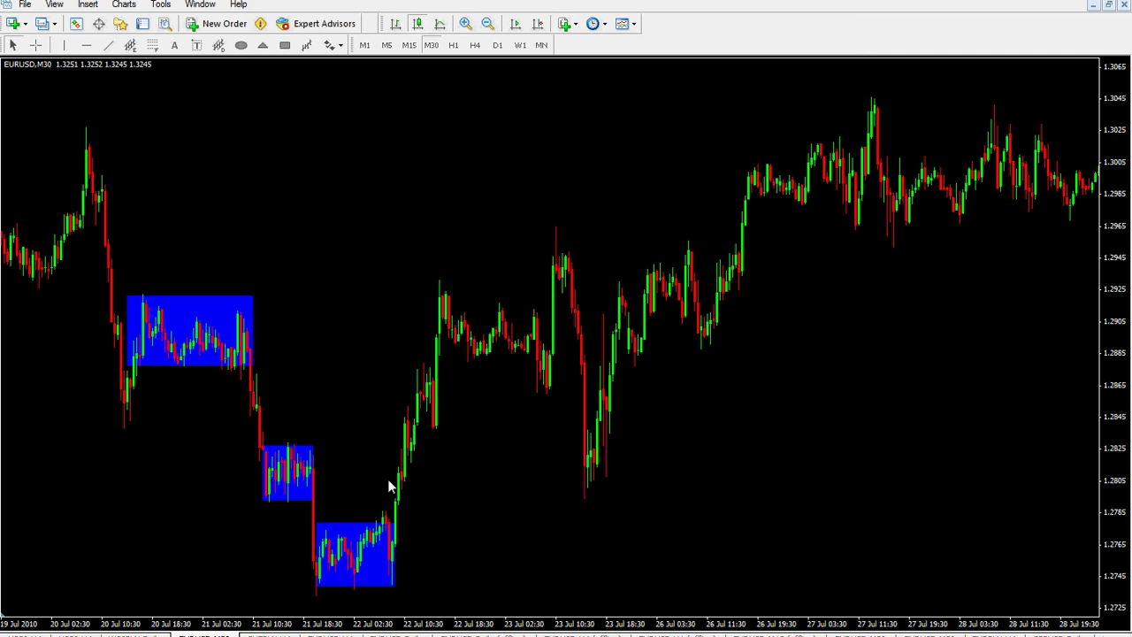
left_click_drag(541, 488, 719, 493)
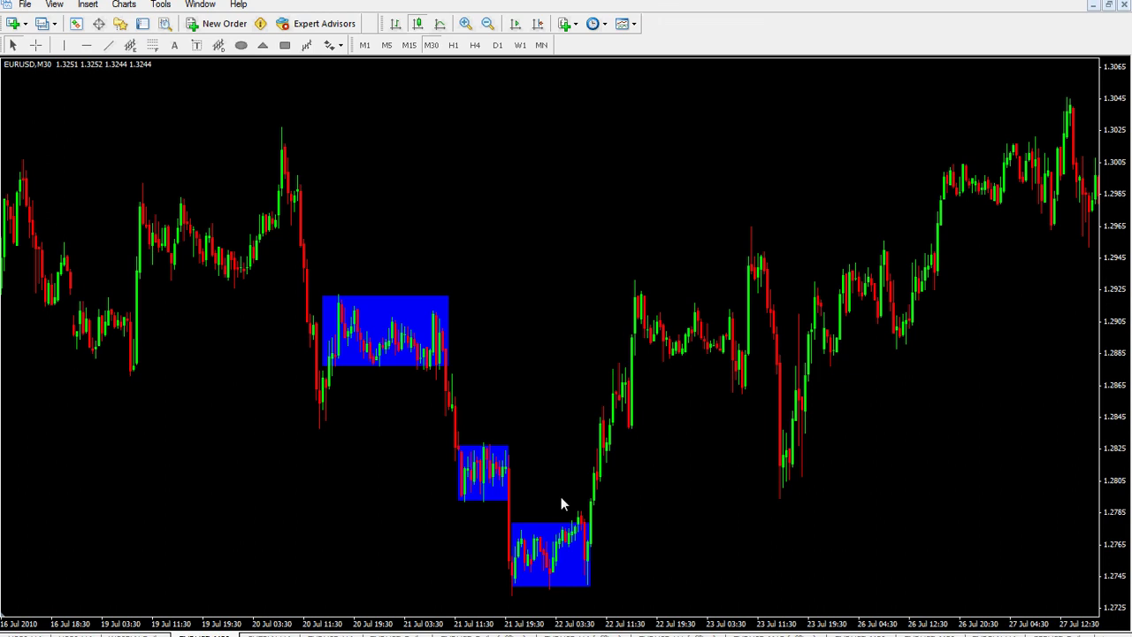